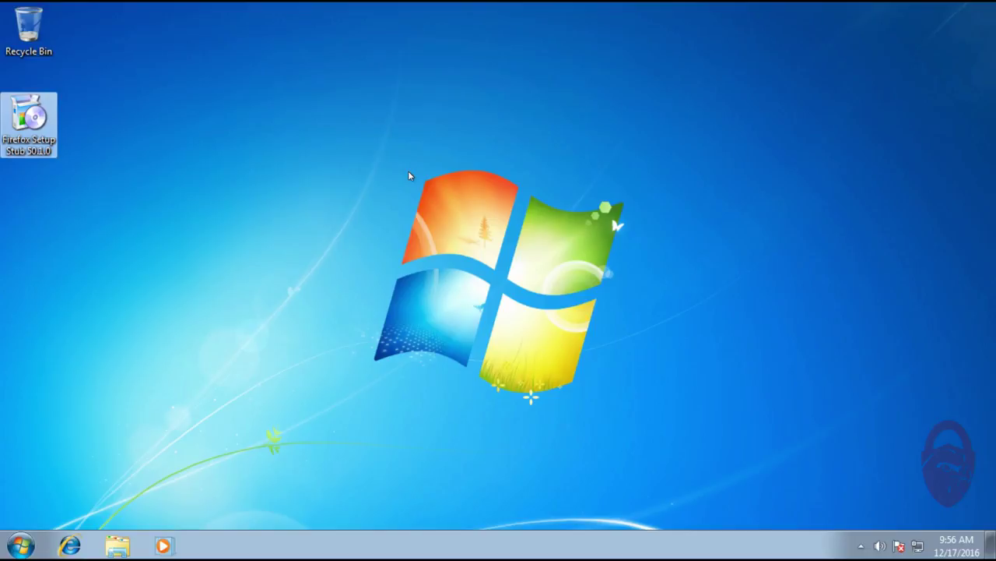
Step: Open Computer Management for this computer and show the Users list under Local Users and Groups
left_click(407, 175)
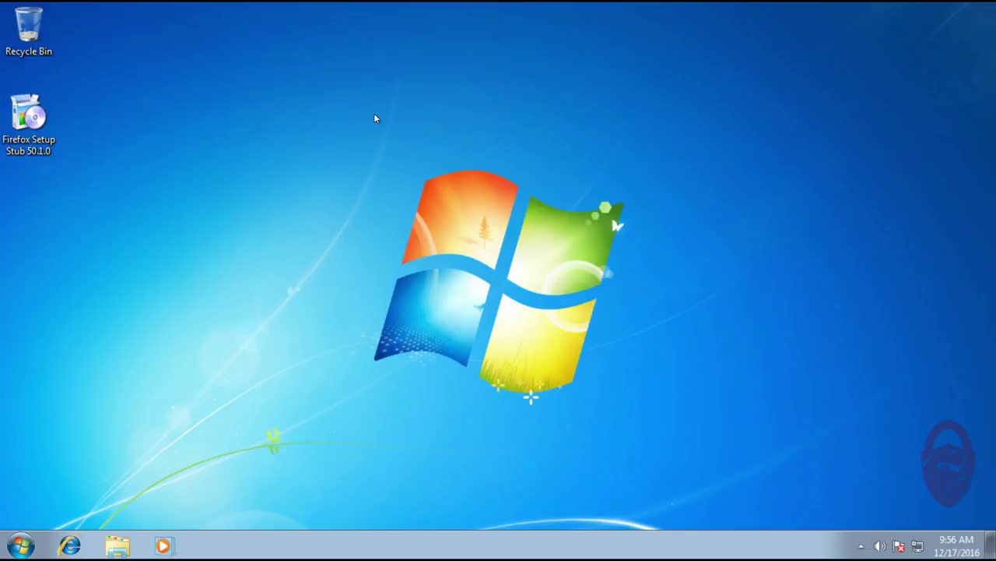
left_click(21, 545)
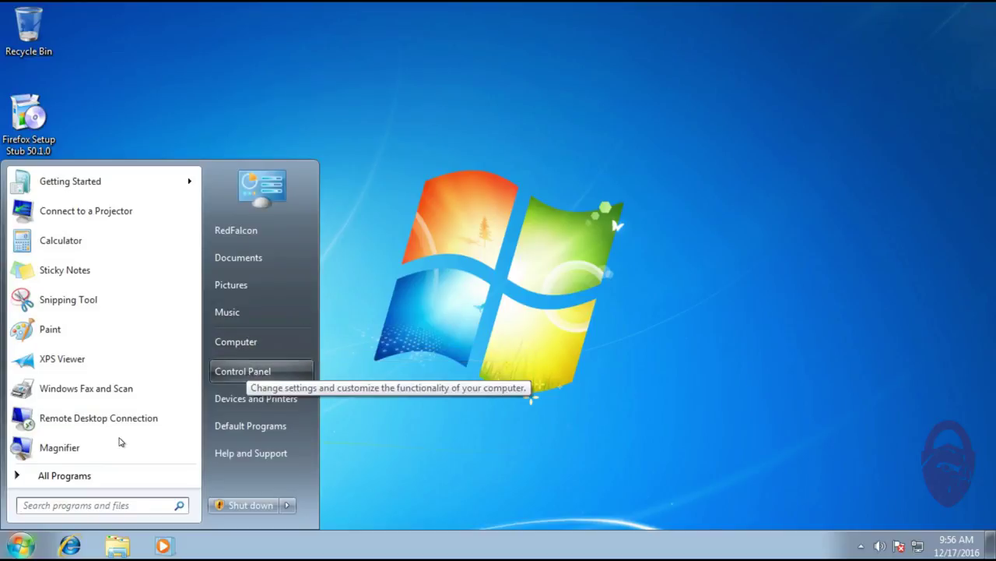
right_click(237, 343)
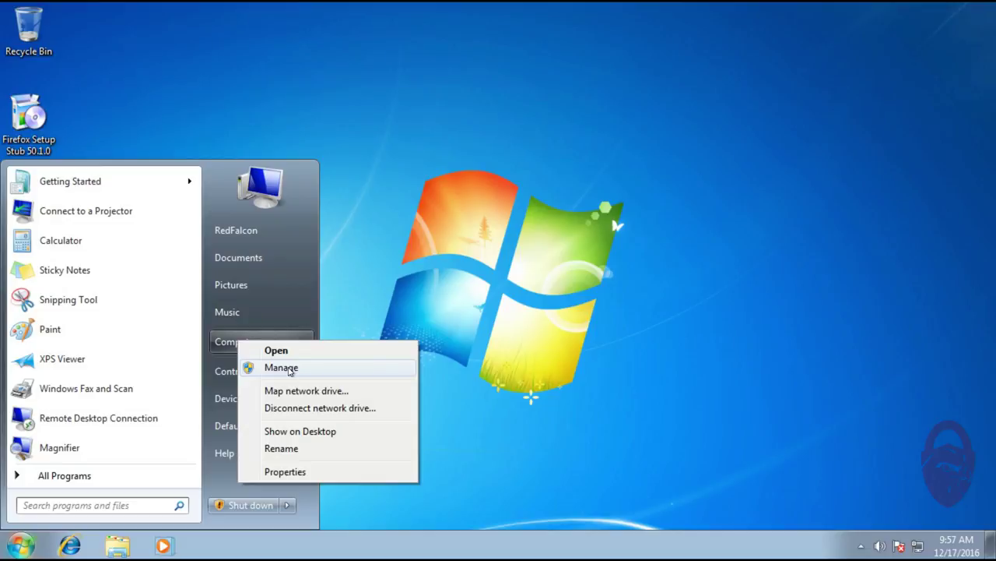
left_click(288, 369)
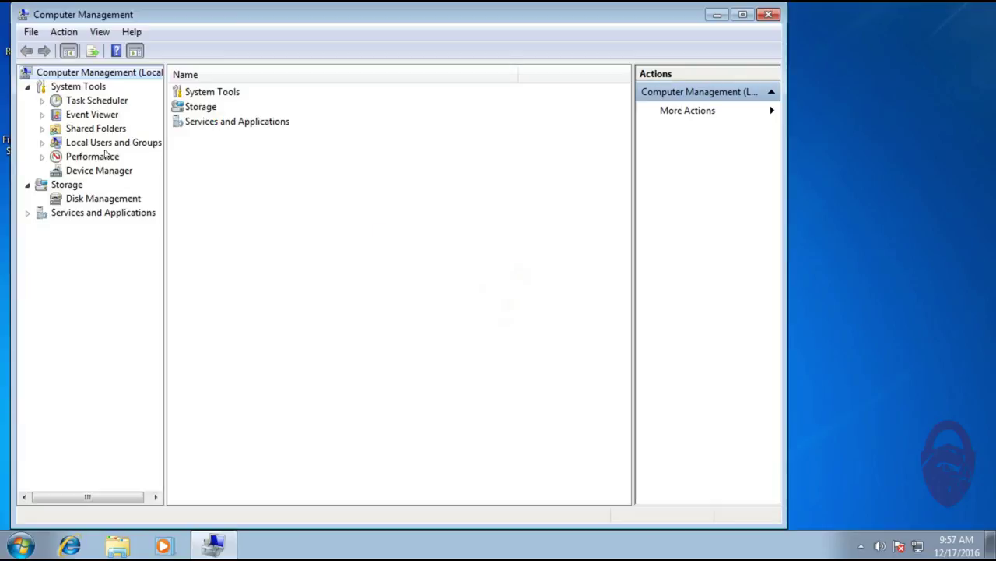
left_click(105, 145)
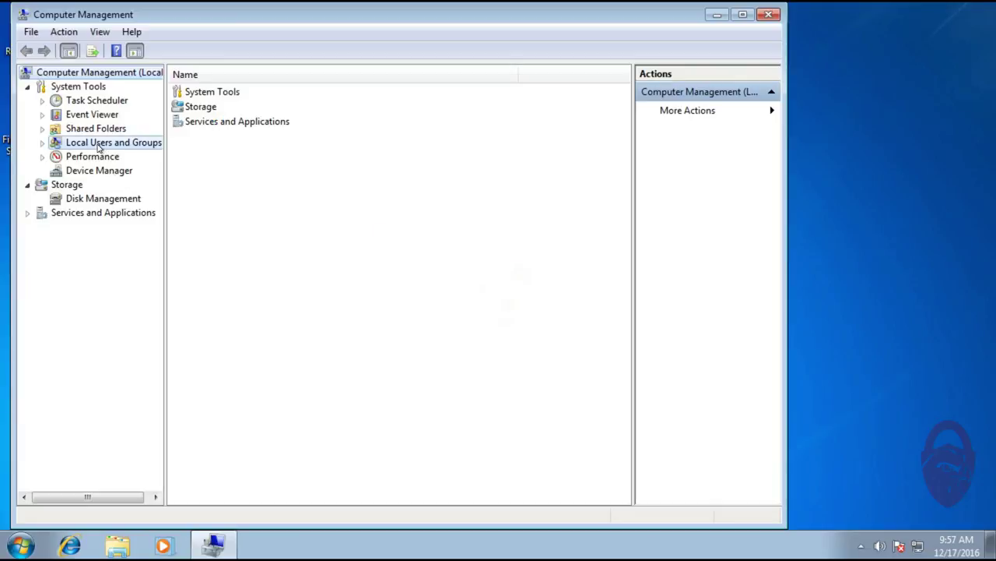
double_click(198, 95)
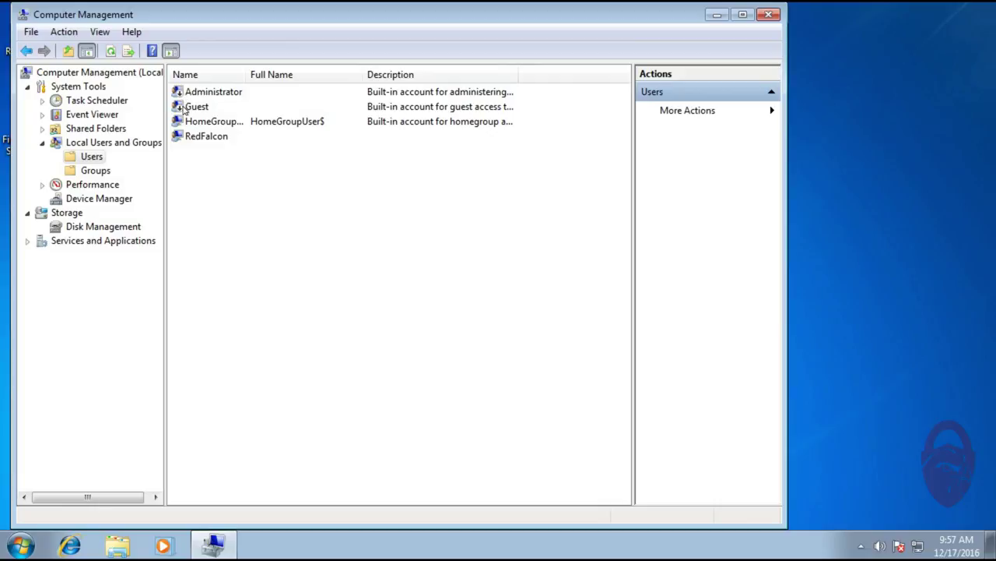
Step: Examine the local user accounts one by one, comparing the built-in Administrator and Guest accounts with the others
left_click(210, 97)
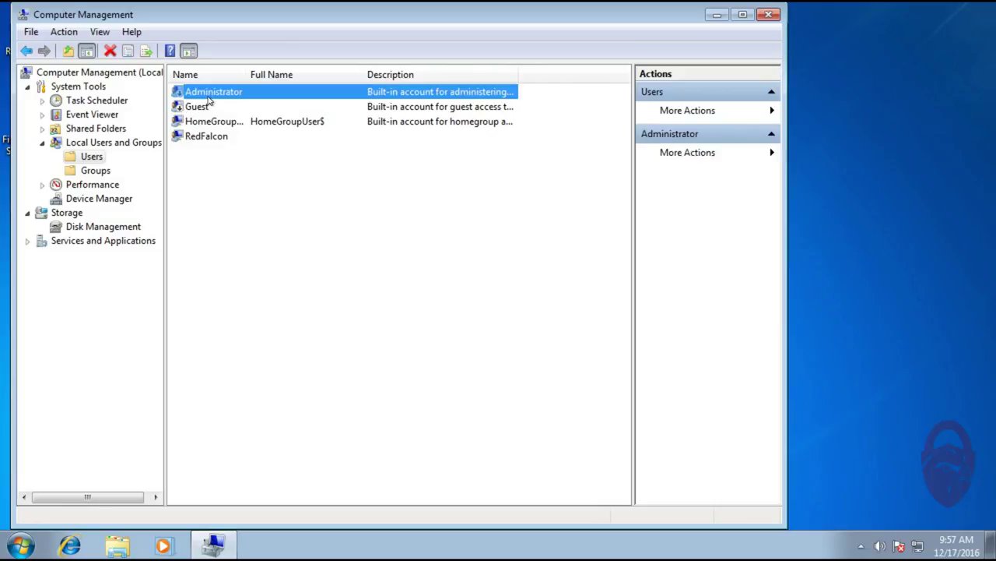
left_click(198, 112)
left_click(210, 95)
left_click(198, 112)
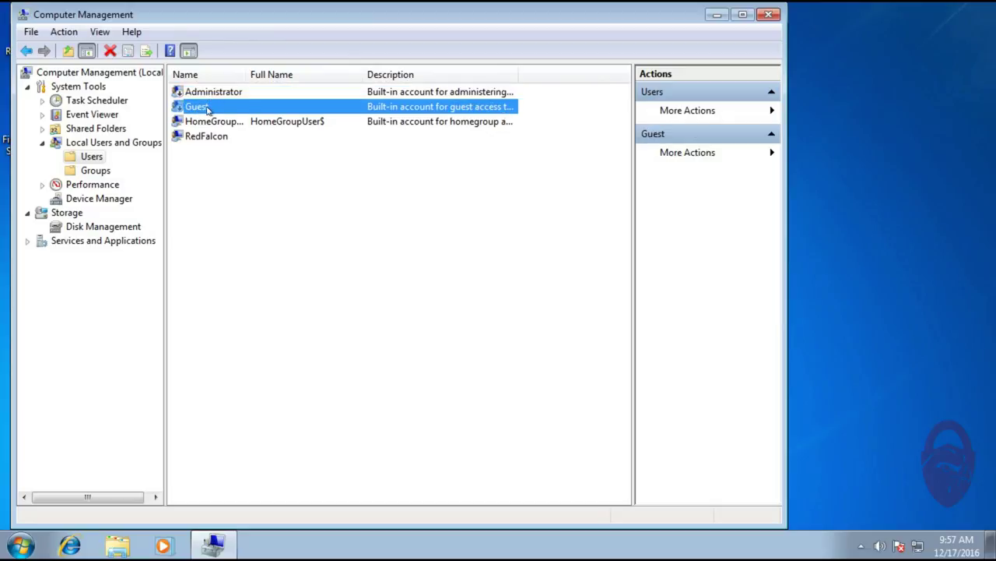
left_click(213, 94)
left_click(211, 107)
left_click(208, 95)
left_click(202, 107)
left_click(209, 94)
left_click(201, 108)
left_click(206, 95)
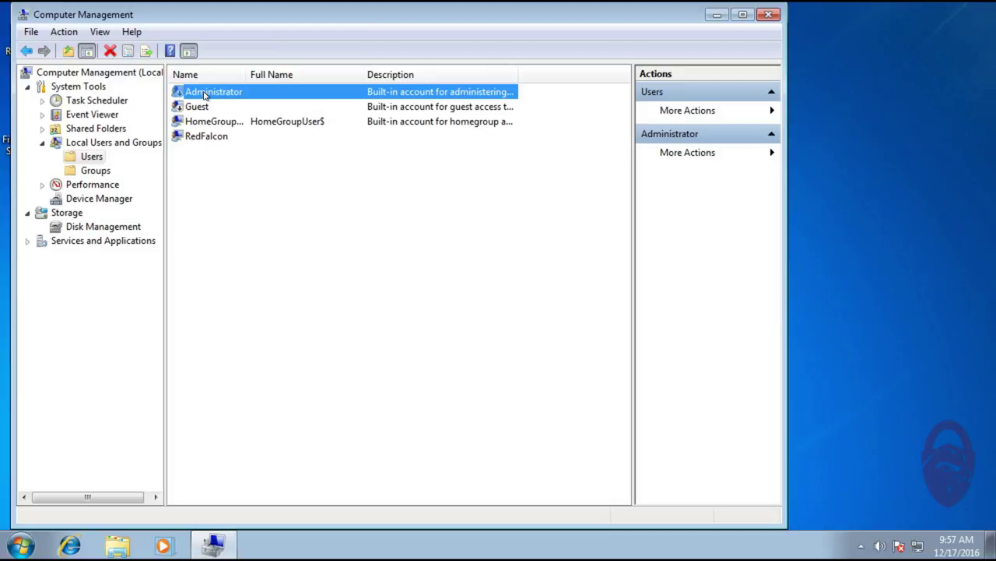
left_click(200, 108)
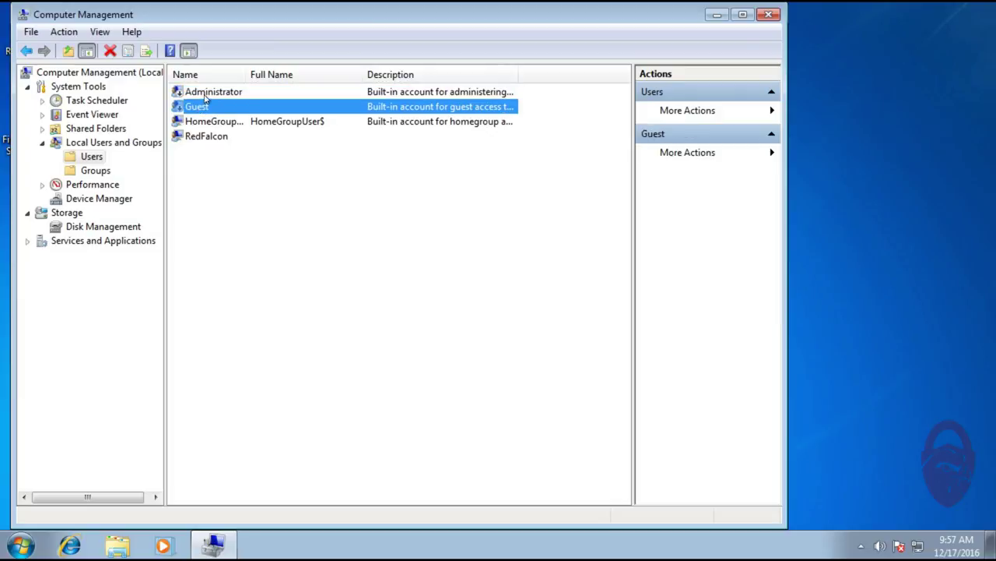
left_click(206, 96)
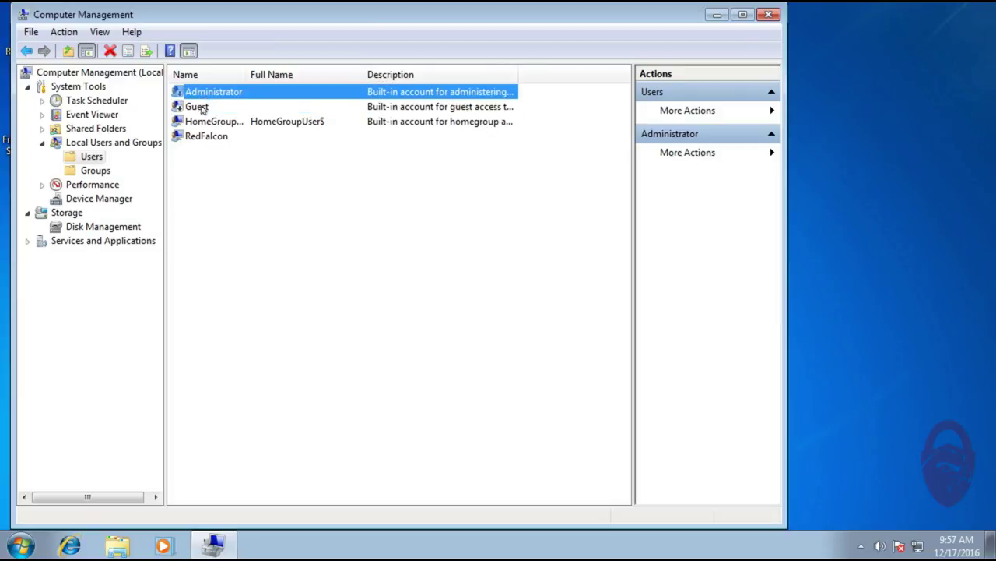
left_click(199, 110)
left_click(204, 122)
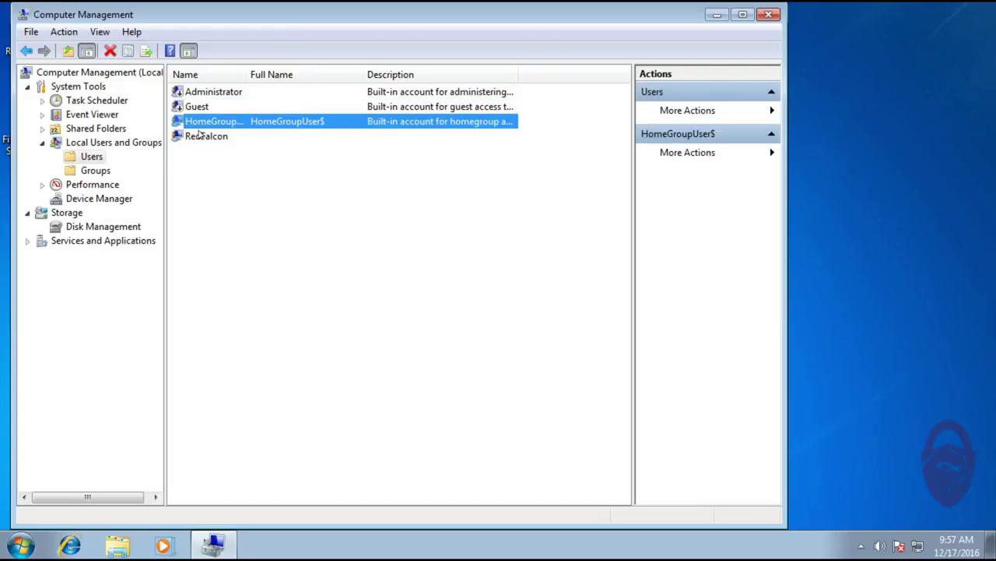
left_click(201, 138)
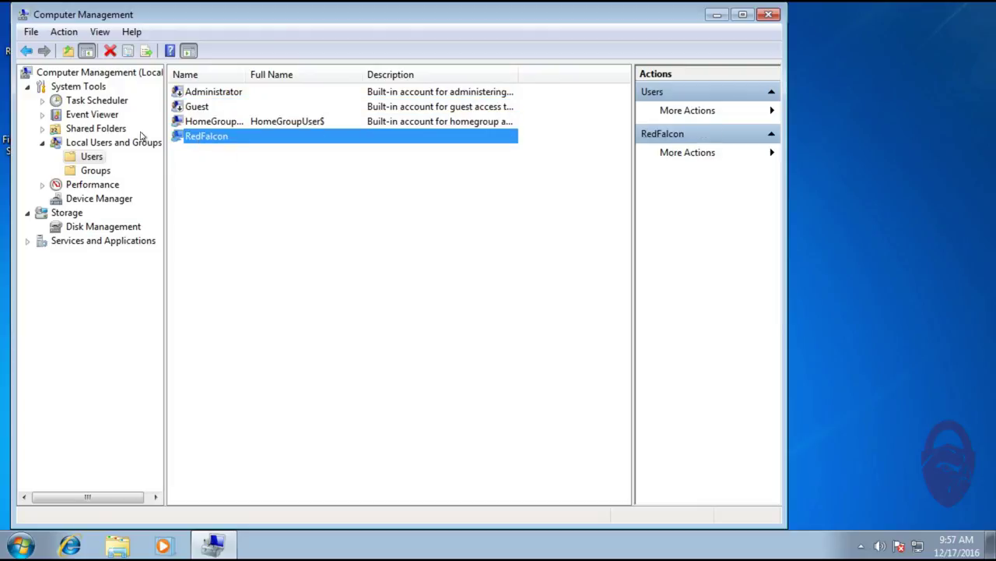
Step: Widen the Description column to show the full account descriptions and view the HomeGroupUser$ account's properties
left_click(207, 123)
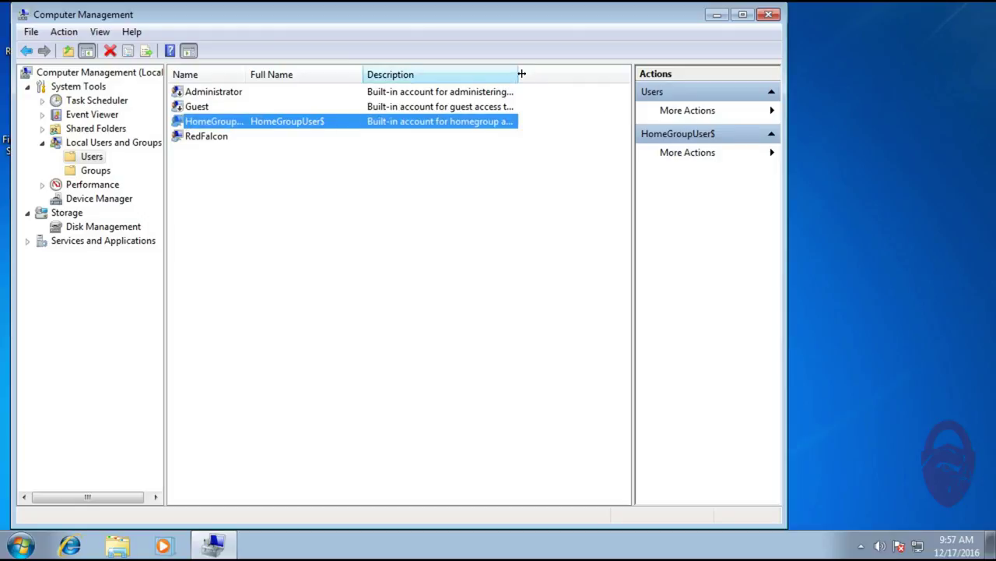
left_click_drag(518, 73, 632, 74)
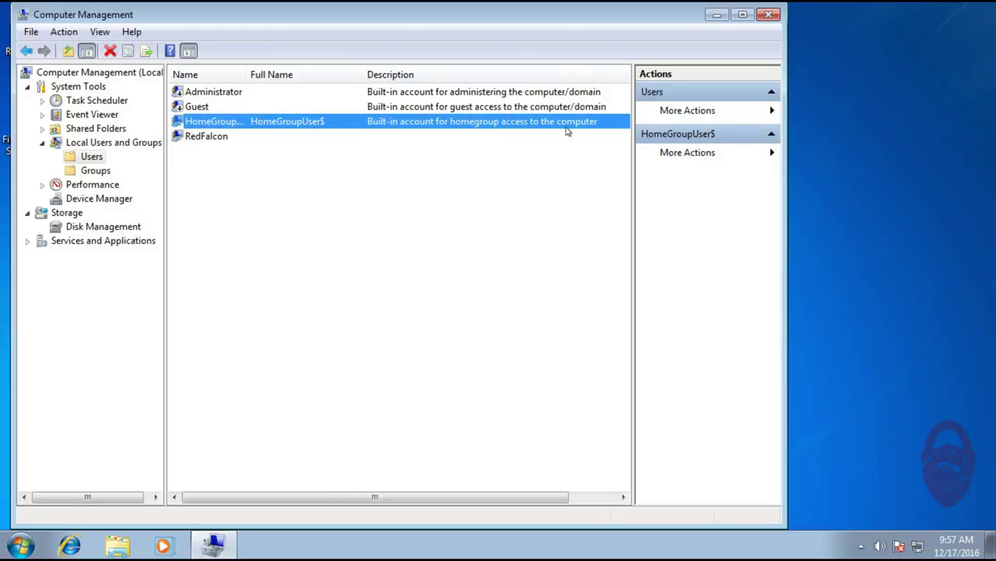
double_click(402, 124)
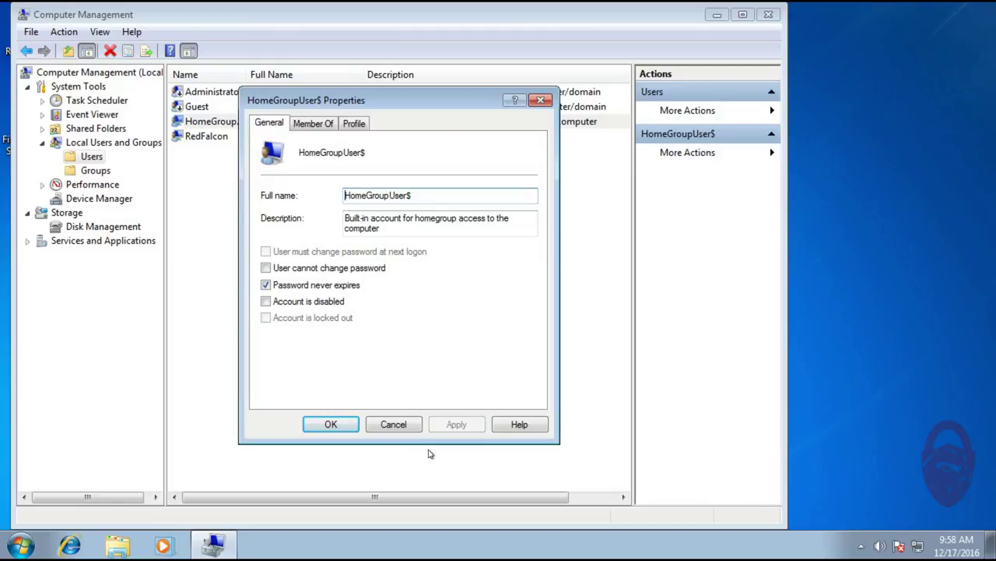
left_click(392, 424)
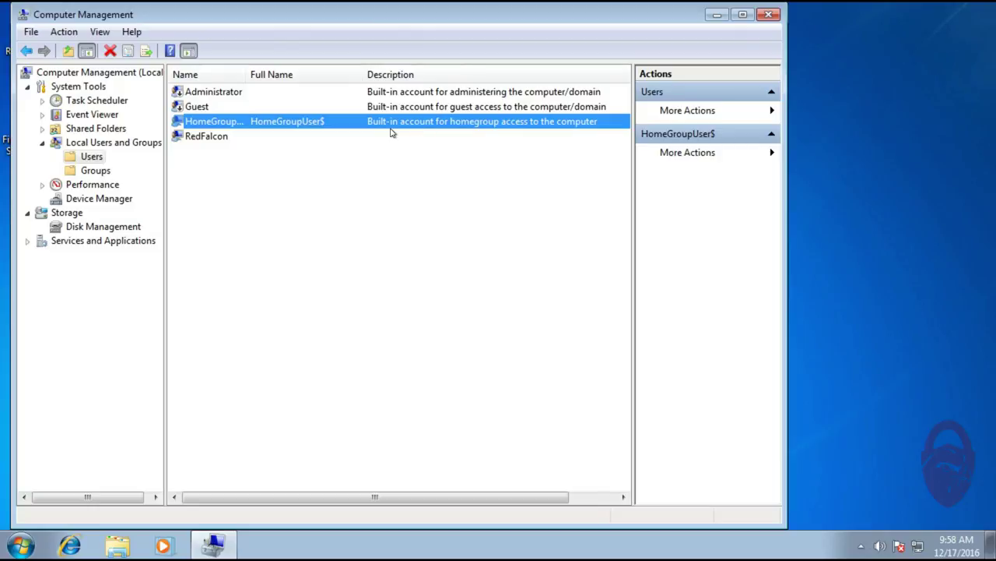
Step: Try the "Account is disabled" option in the HomeGroupUser$ properties and discard the changes
right_click(206, 125)
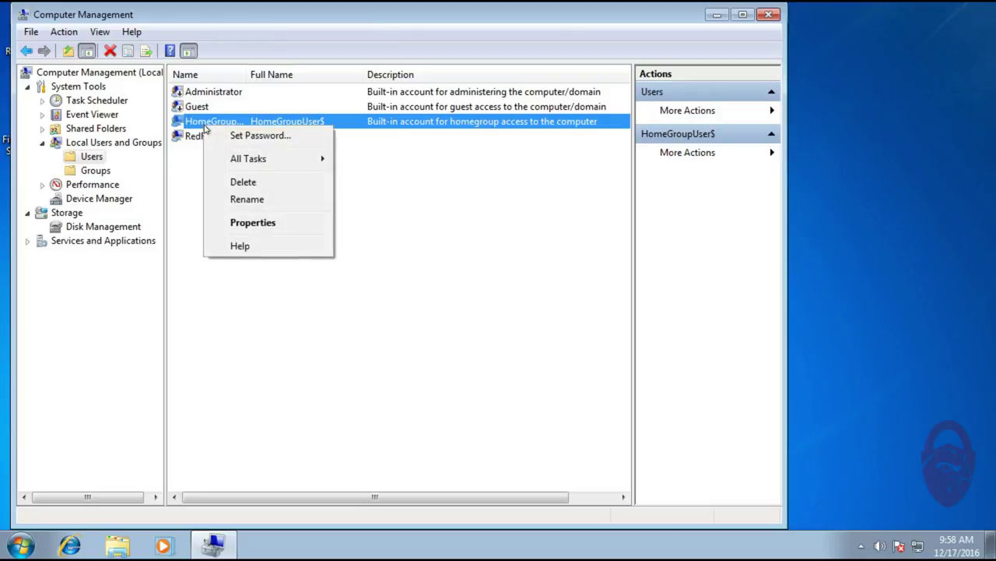
left_click(238, 222)
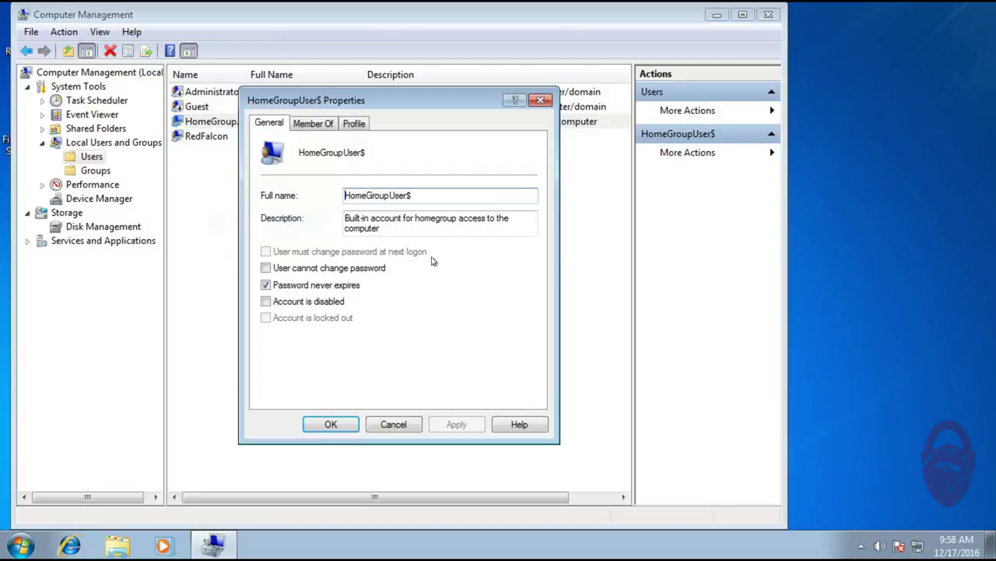
left_click(266, 301)
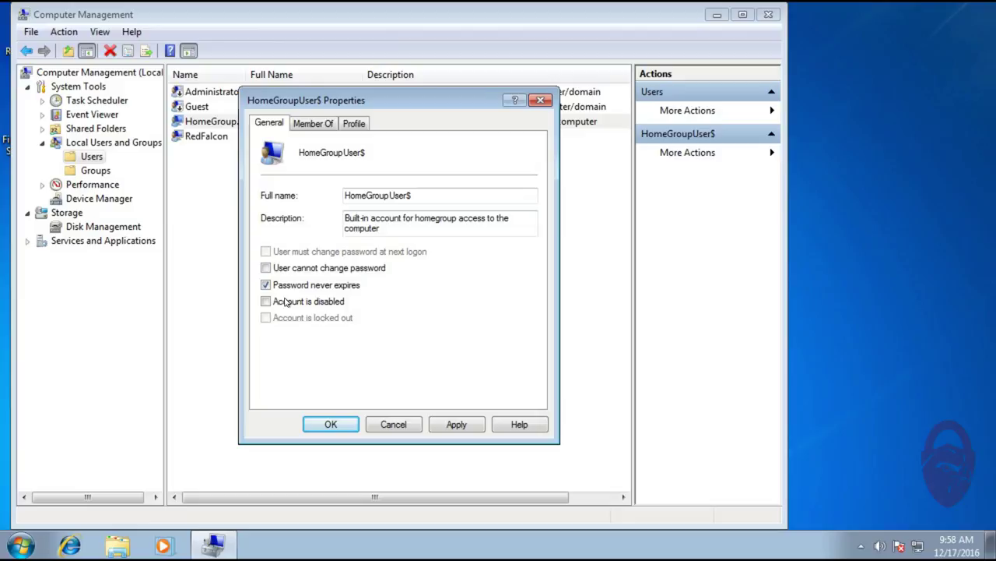
left_click(399, 425)
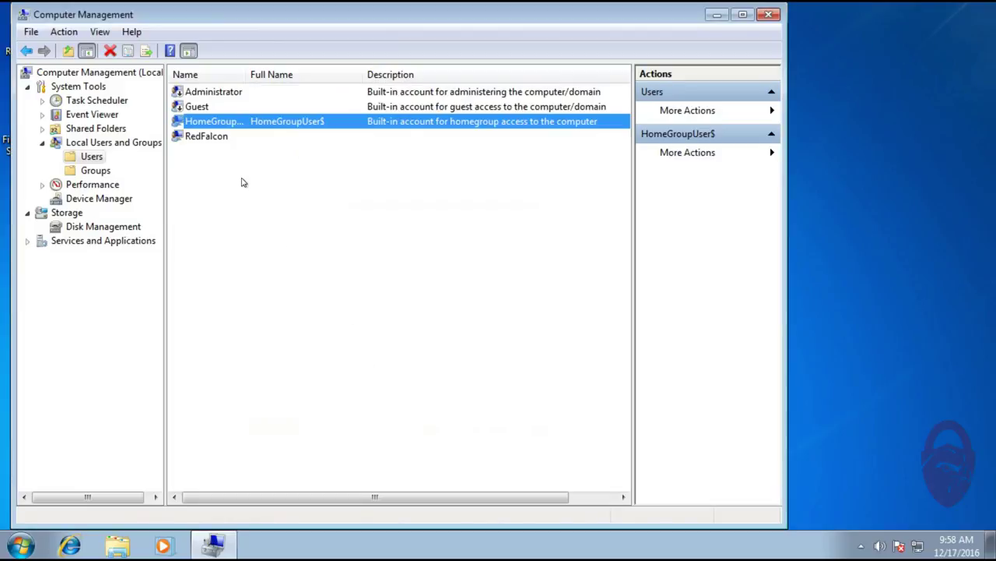
Step: Open the password reset for HomeGroupUser$, proceed past the data-loss warning, and cancel it
right_click(209, 125)
left_click(261, 131)
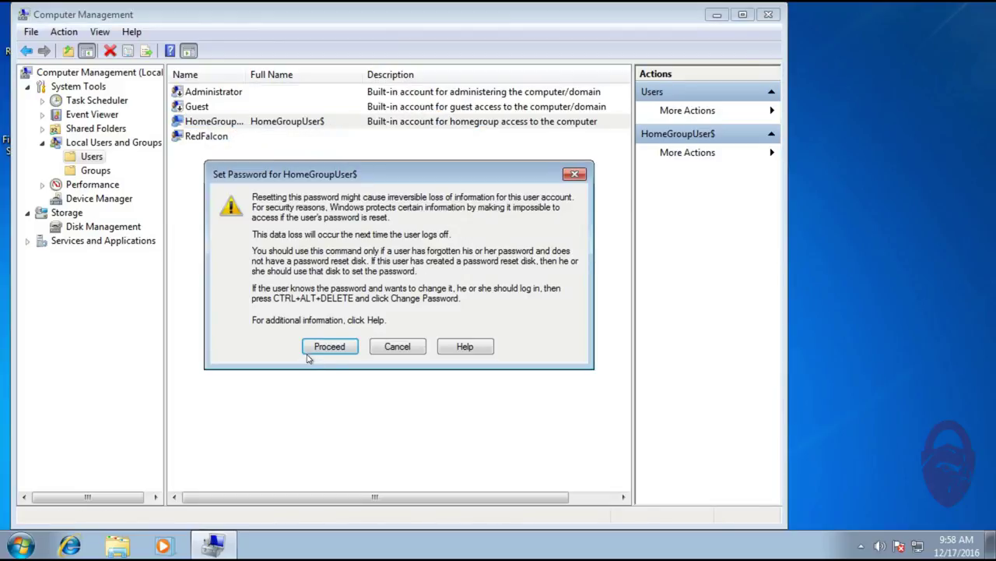
left_click(325, 348)
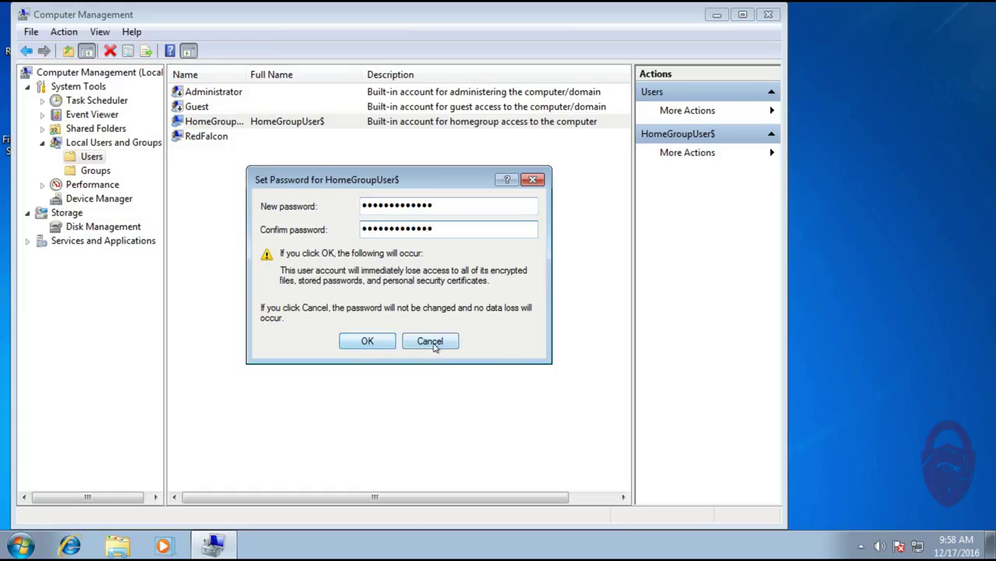
left_click(433, 344)
left_click(304, 256)
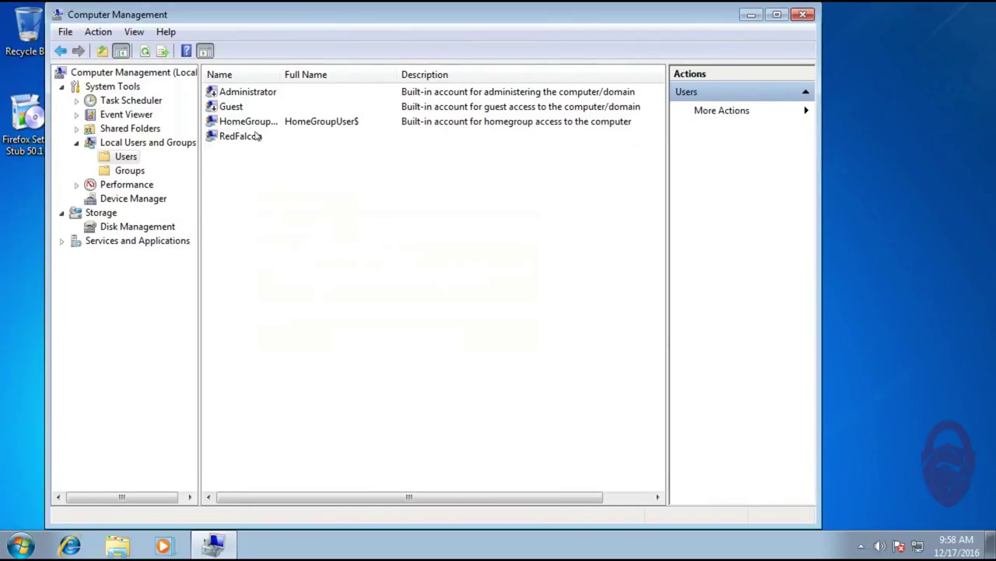
Step: Shift the Computer Management window slightly aside, select the HomeGroupUser$ account, and close Computer Management
left_click_drag(344, 21, 379, 21)
left_click(242, 125)
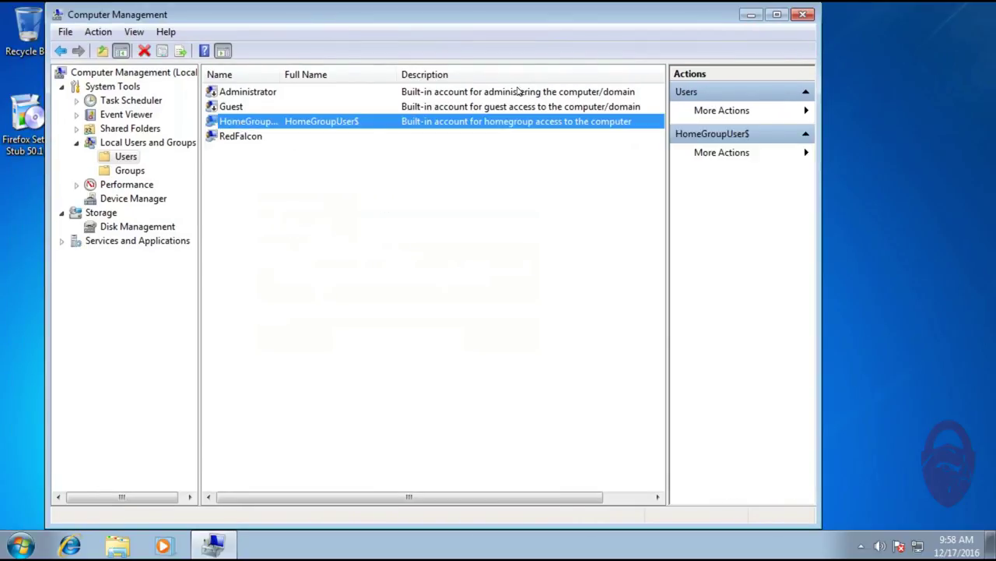
left_click(805, 15)
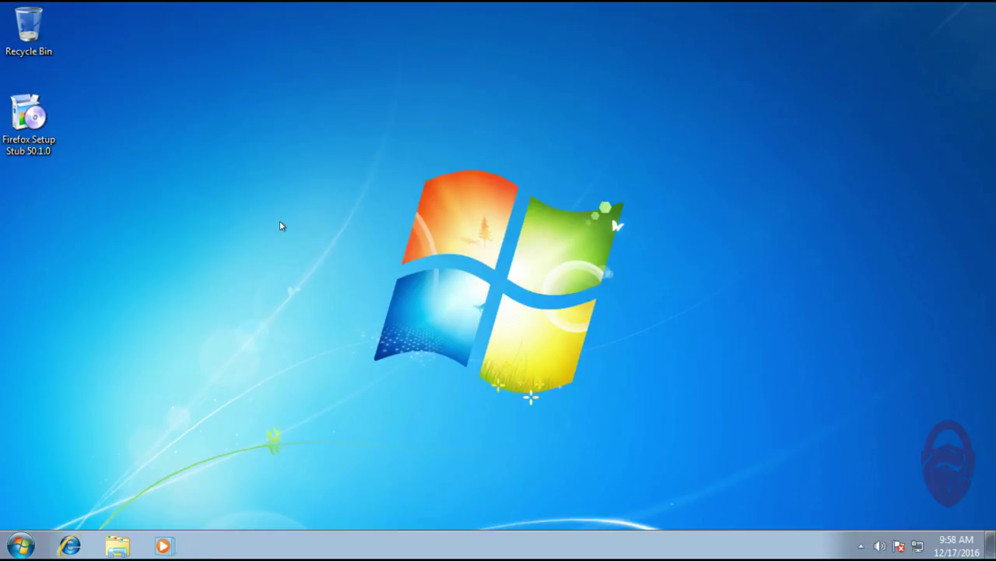
Step: Run Firefox Setup Stub 50.1.0, approve its security warning and User Account Control prompt, and cancel the setup
left_click(29, 117)
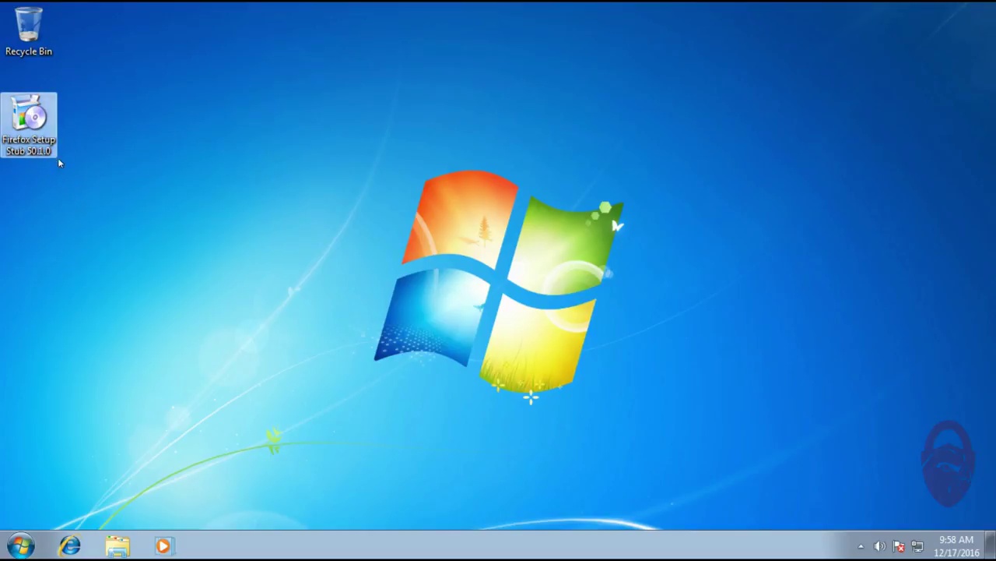
double_click(33, 128)
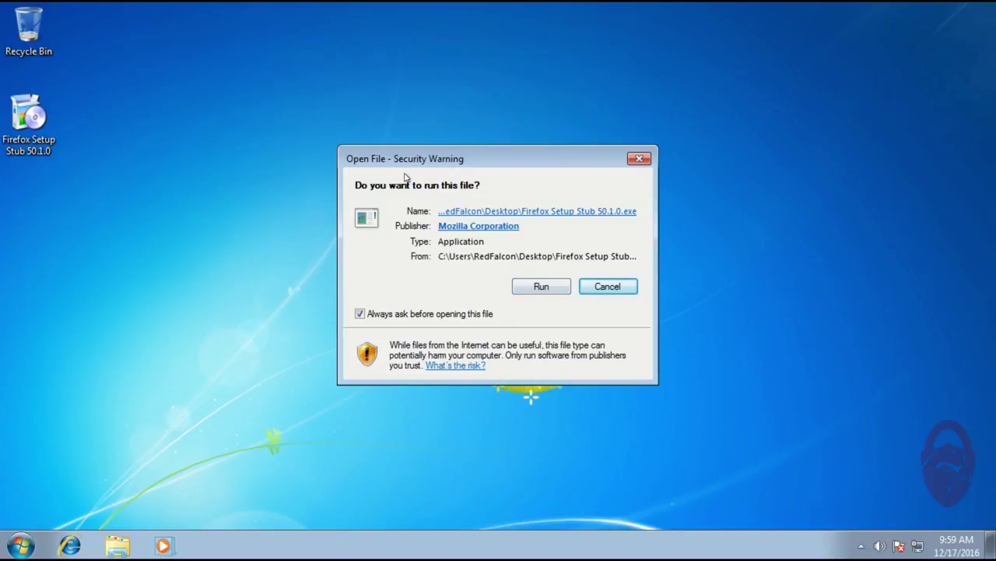
left_click(537, 286)
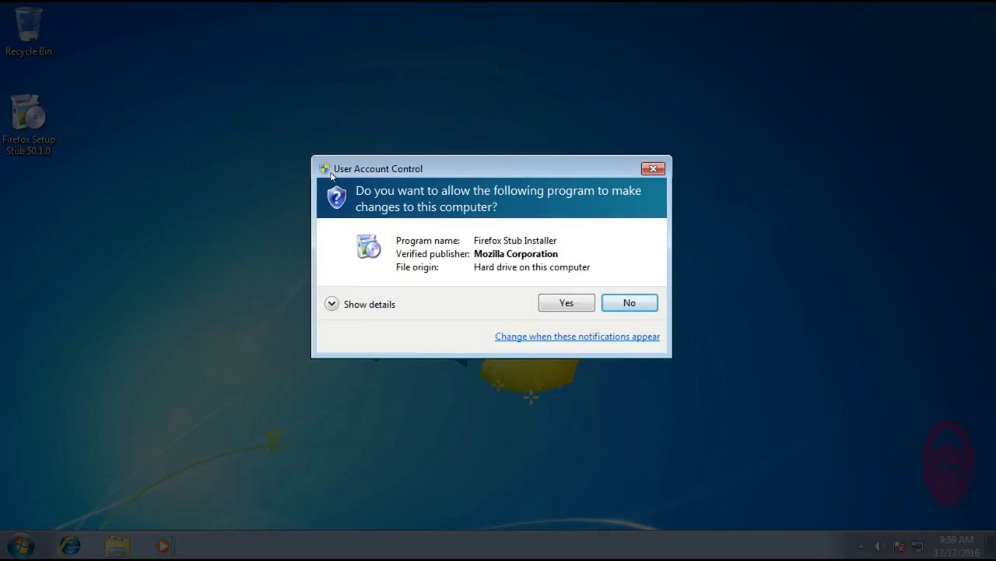
left_click(563, 304)
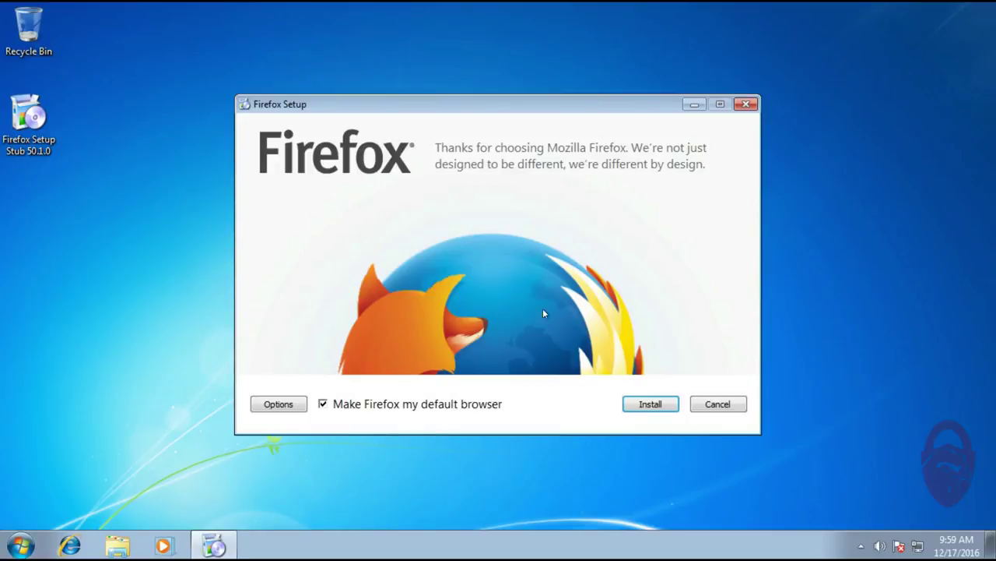
left_click_drag(416, 104, 334, 93)
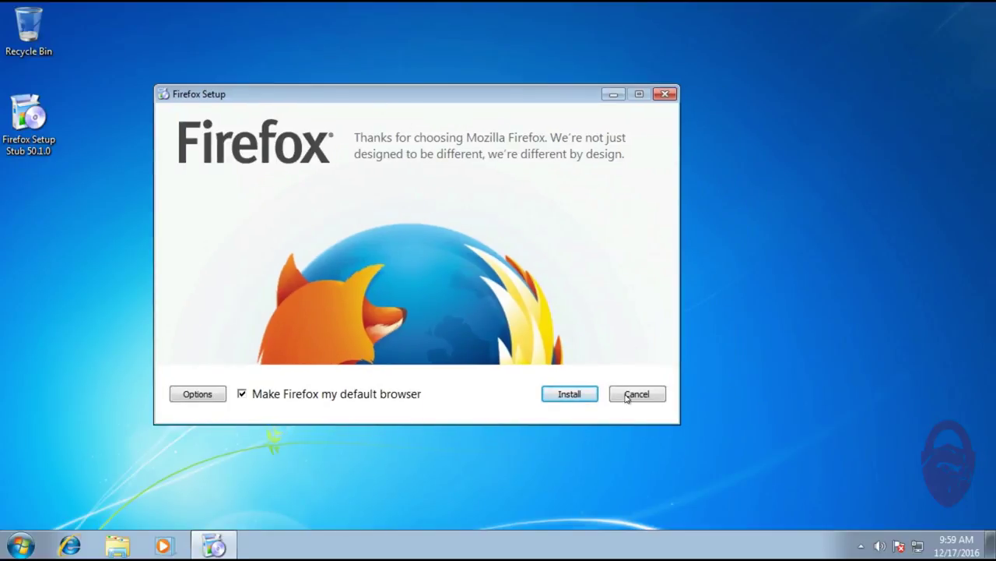
left_click(635, 394)
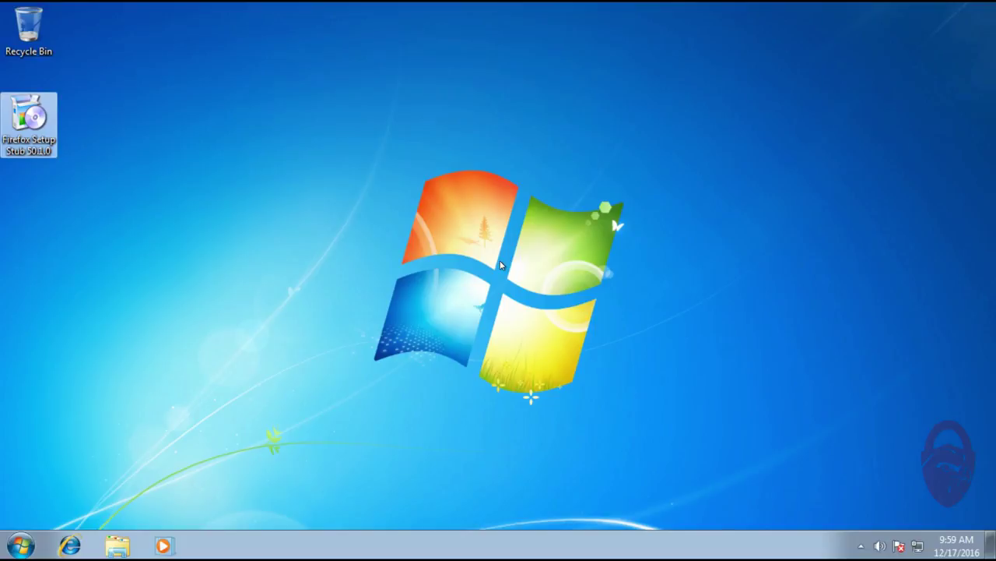
left_click(141, 213)
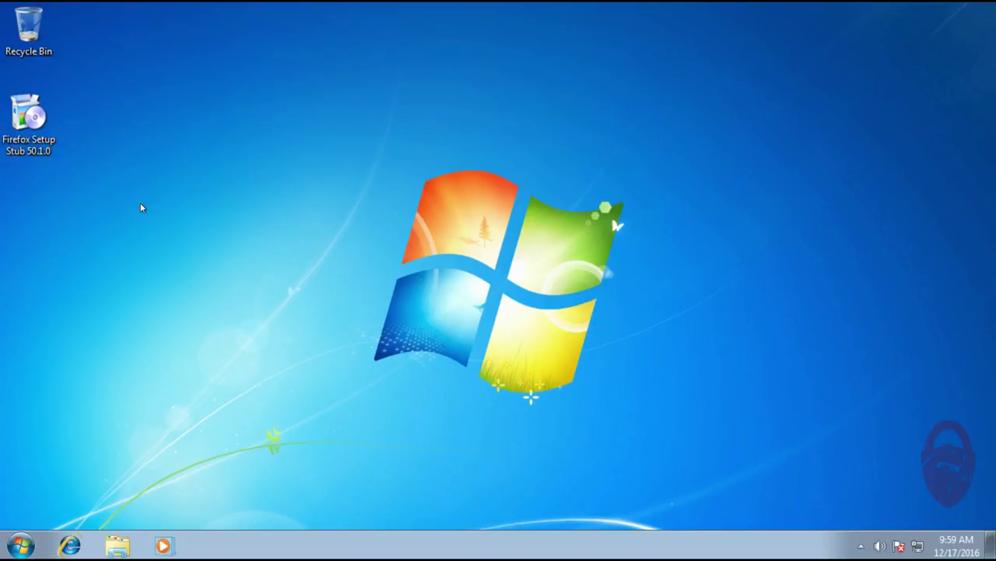
Step: Open Control Panel's page for adding or removing user accounts, view the Guest account's turn-on option, and cancel it
left_click(22, 550)
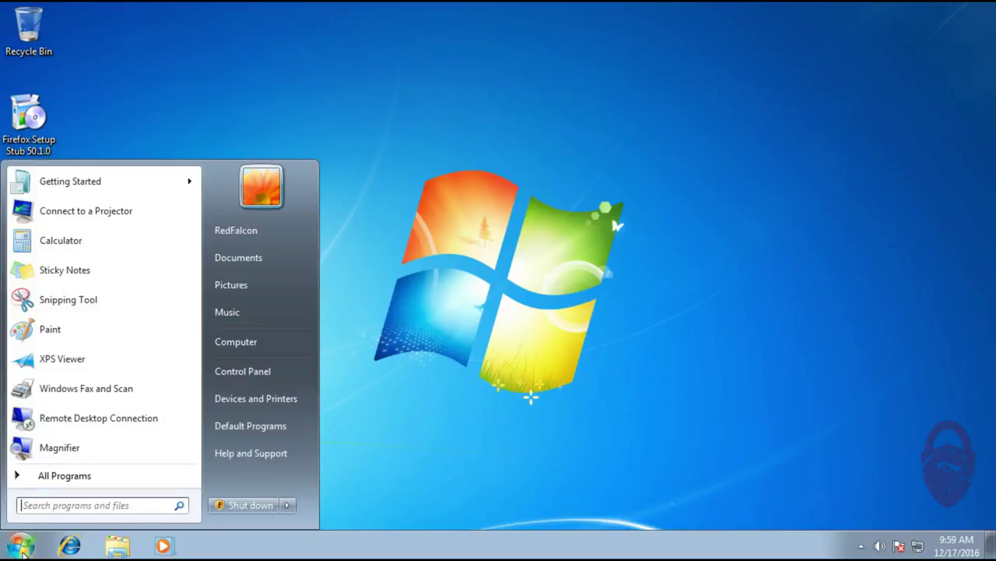
left_click(251, 375)
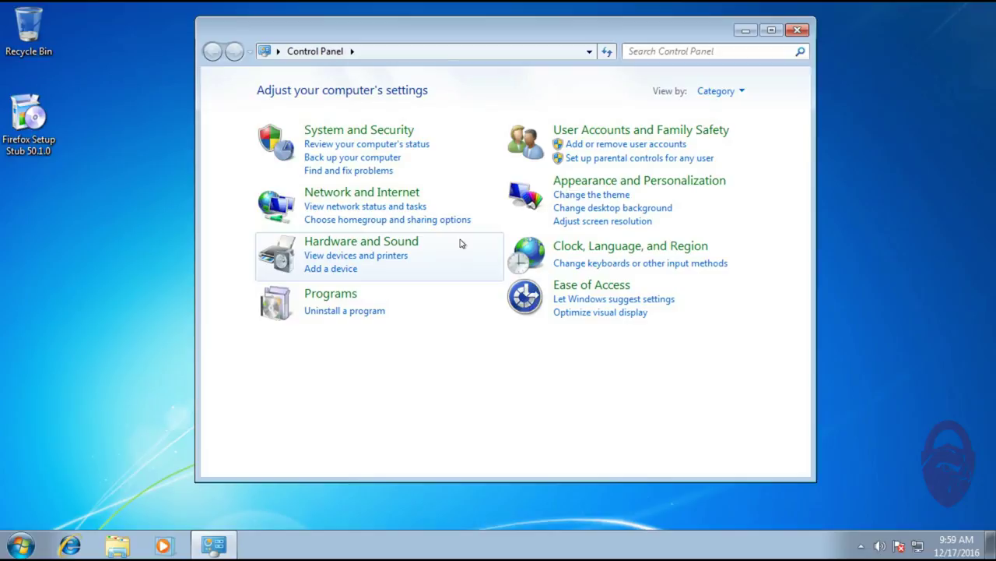
left_click(580, 134)
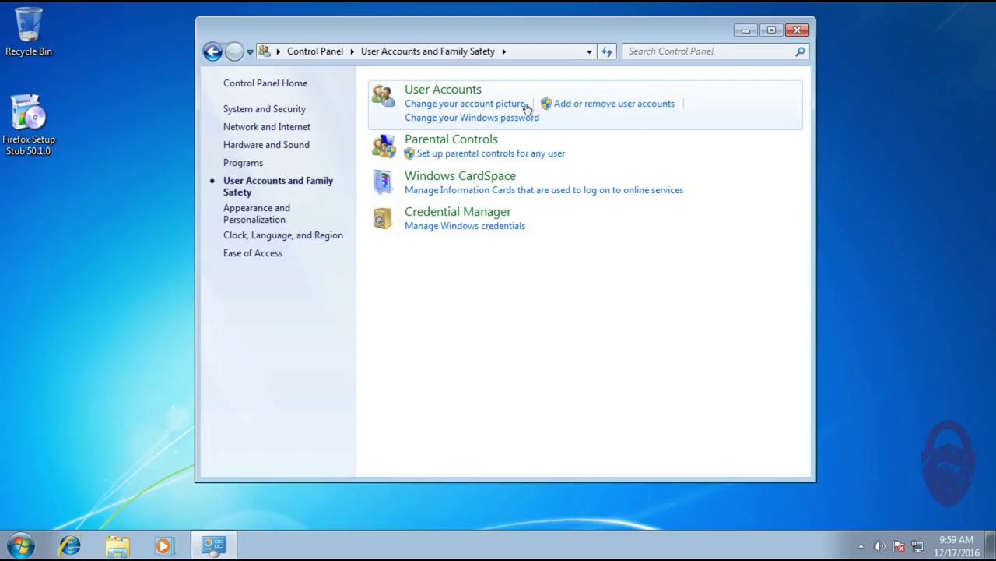
left_click(557, 110)
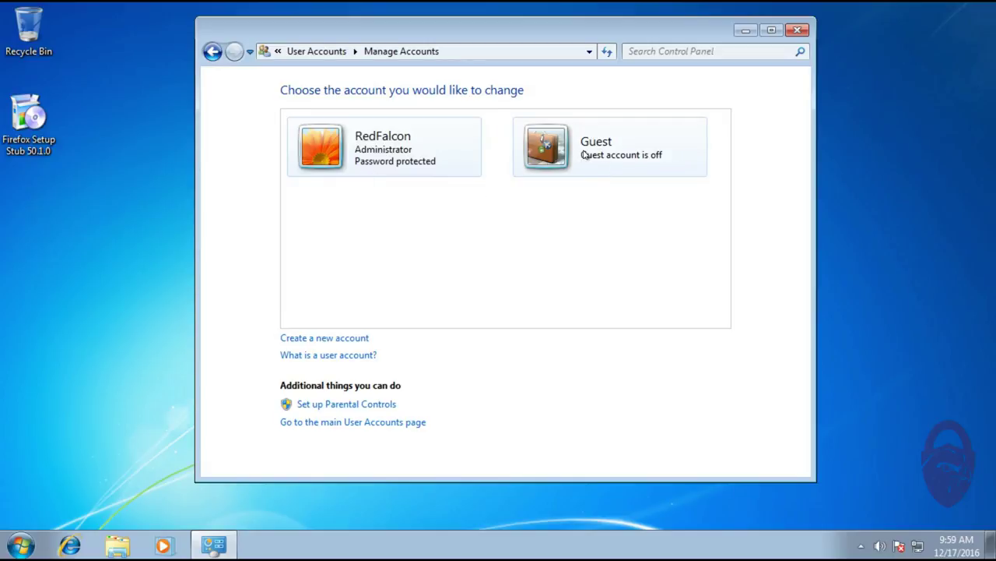
left_click(555, 149)
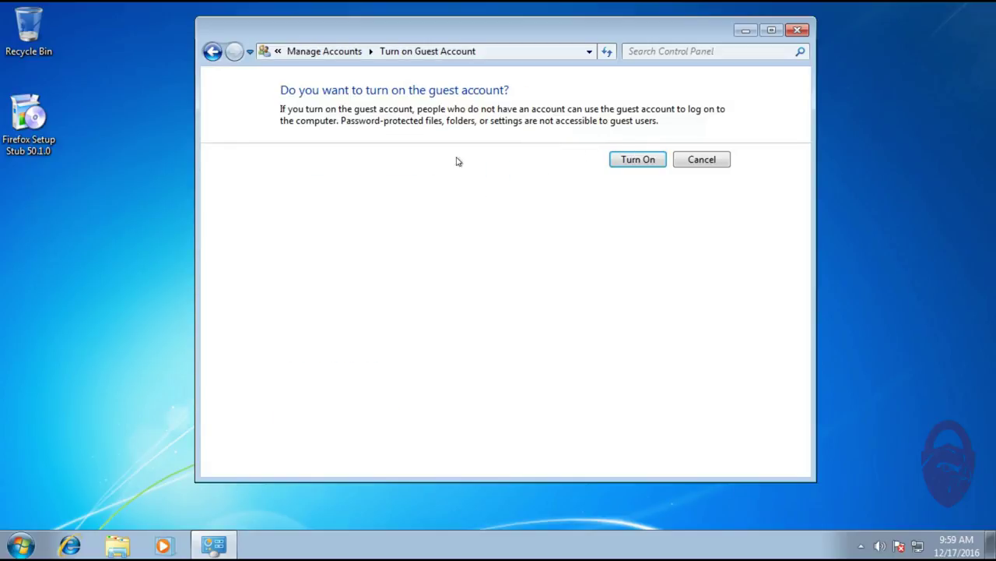
left_click(706, 161)
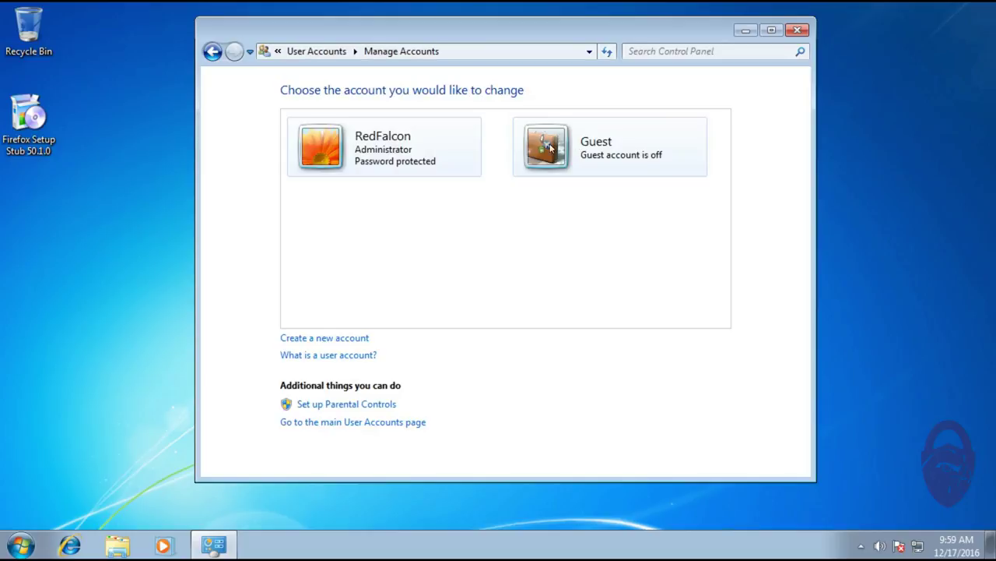
Step: Create a new user account named sudo with the Administrator account type
left_click(305, 341)
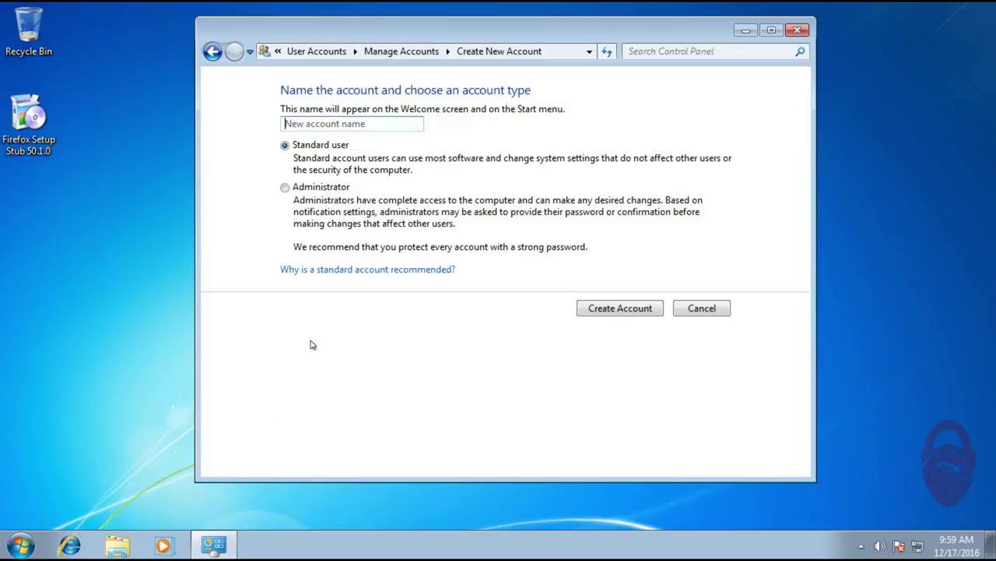
left_click(325, 124)
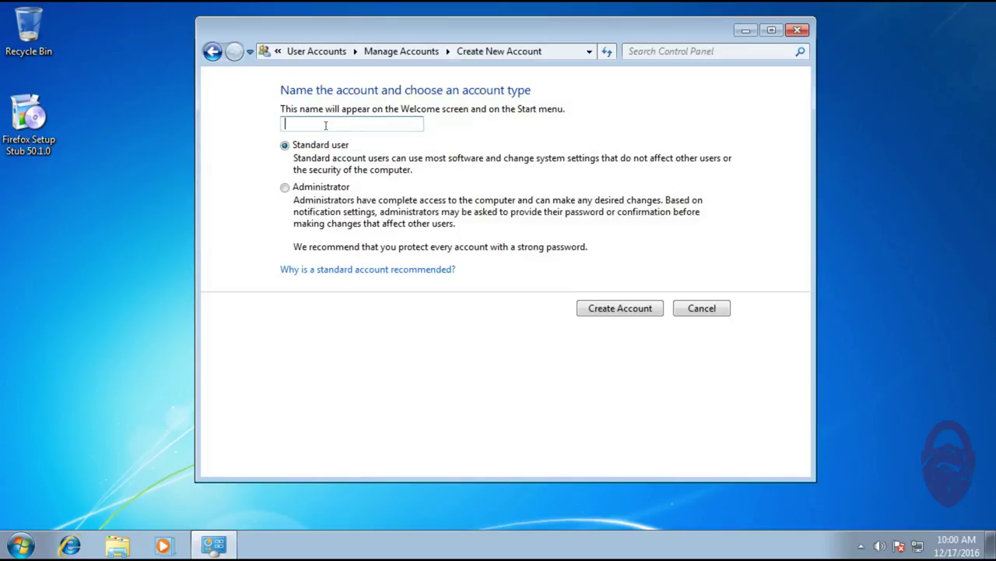
type("sudo")
left_click(285, 188)
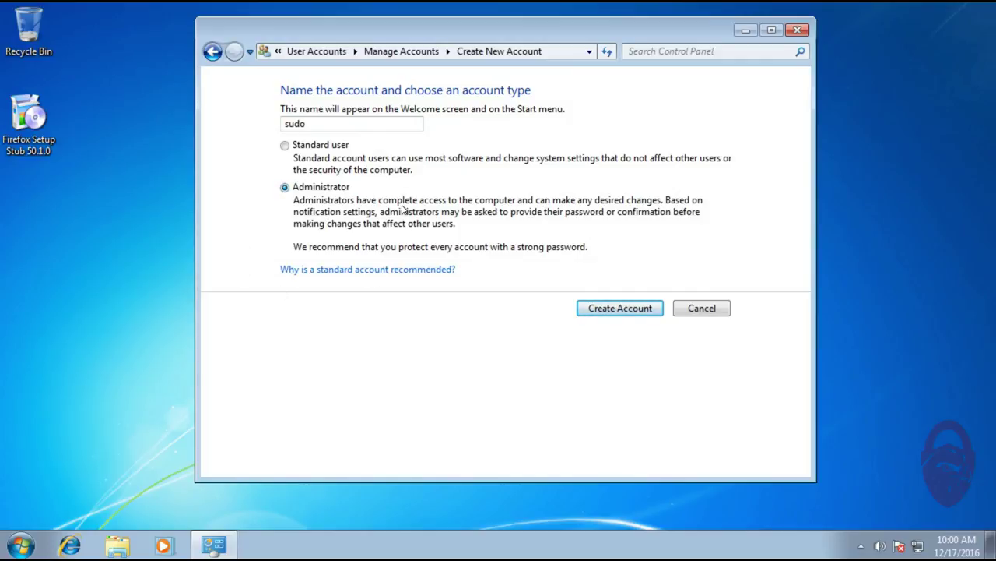
left_click(601, 311)
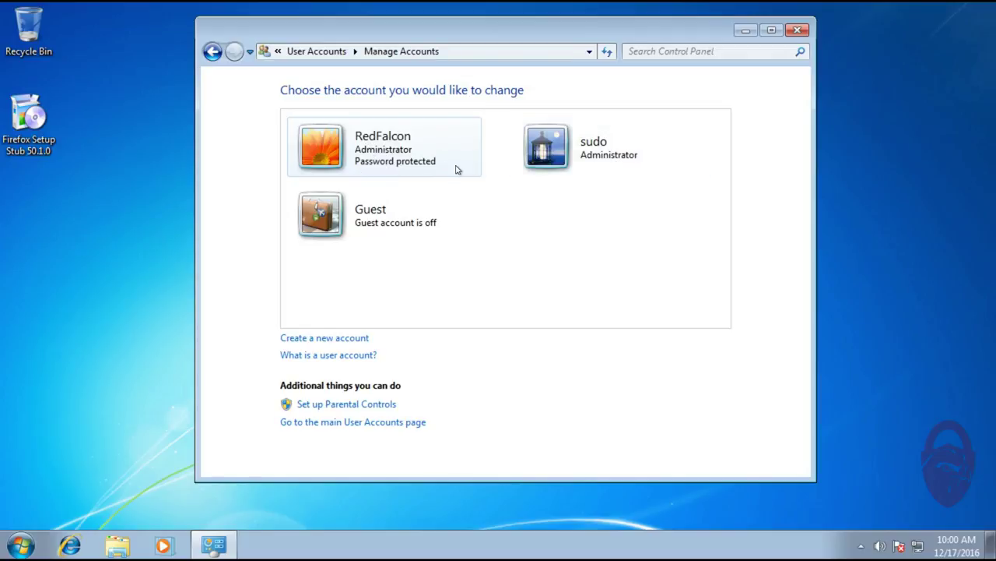
Step: Create a password for the sudo account, entering and confirming the new password and using "none" as the hint
left_click(539, 149)
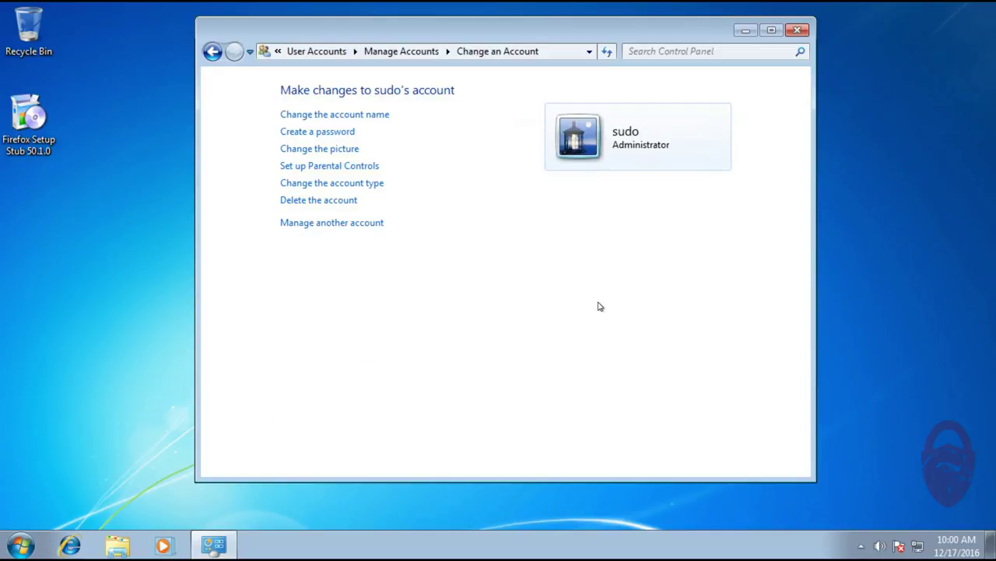
left_click(320, 132)
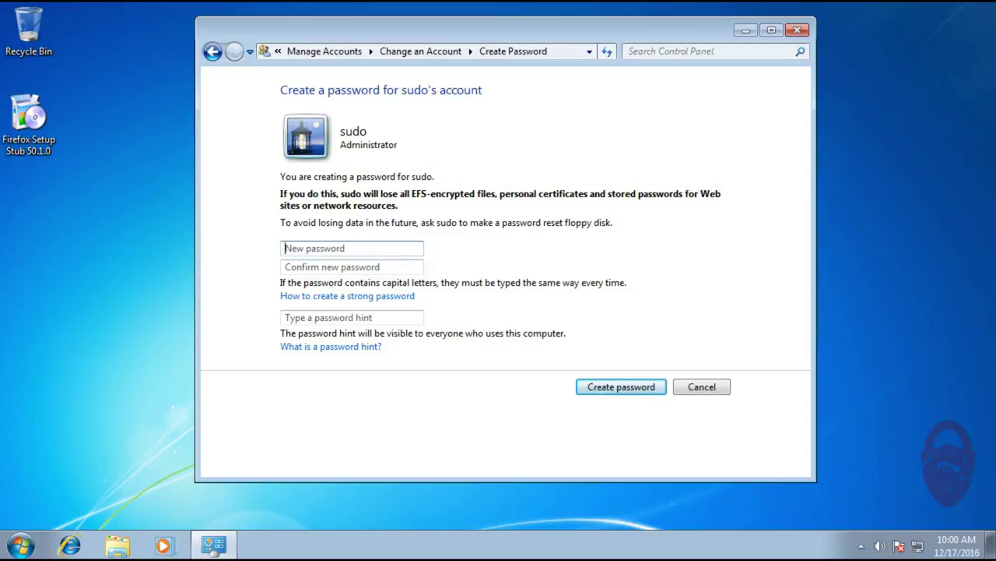
type("••••••••••")
left_click(352, 267)
type("•••••••••••")
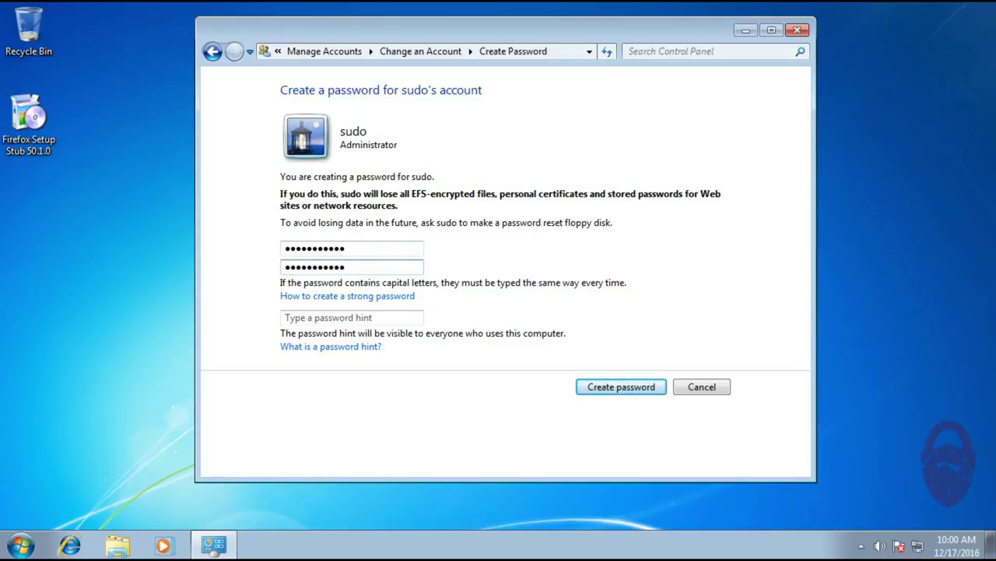
left_click(331, 317)
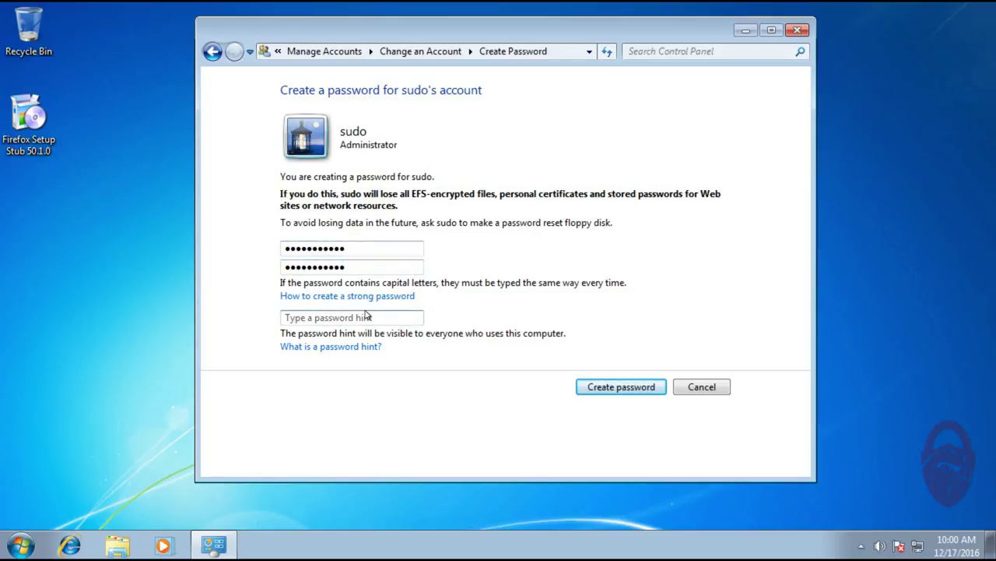
type("none")
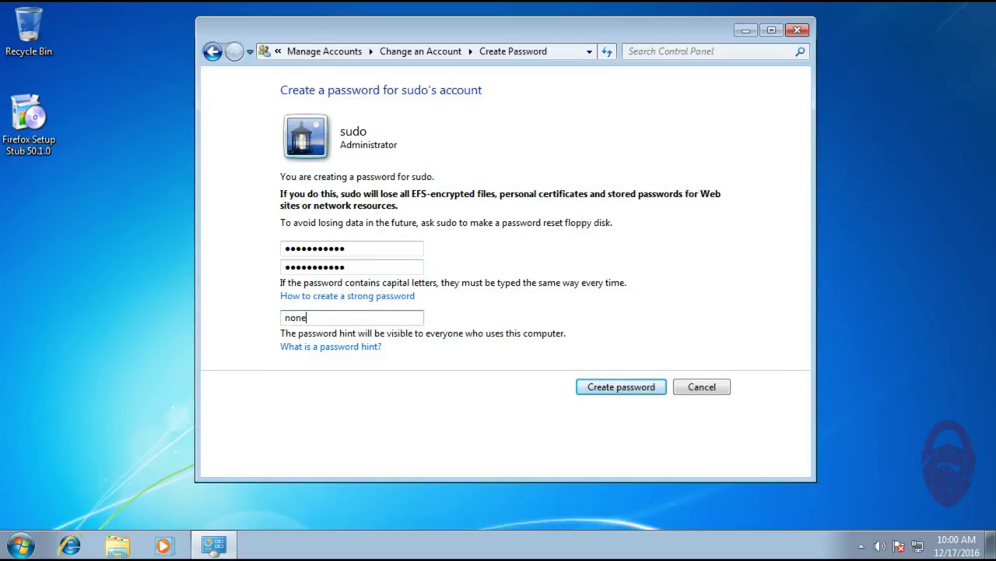
left_click(627, 390)
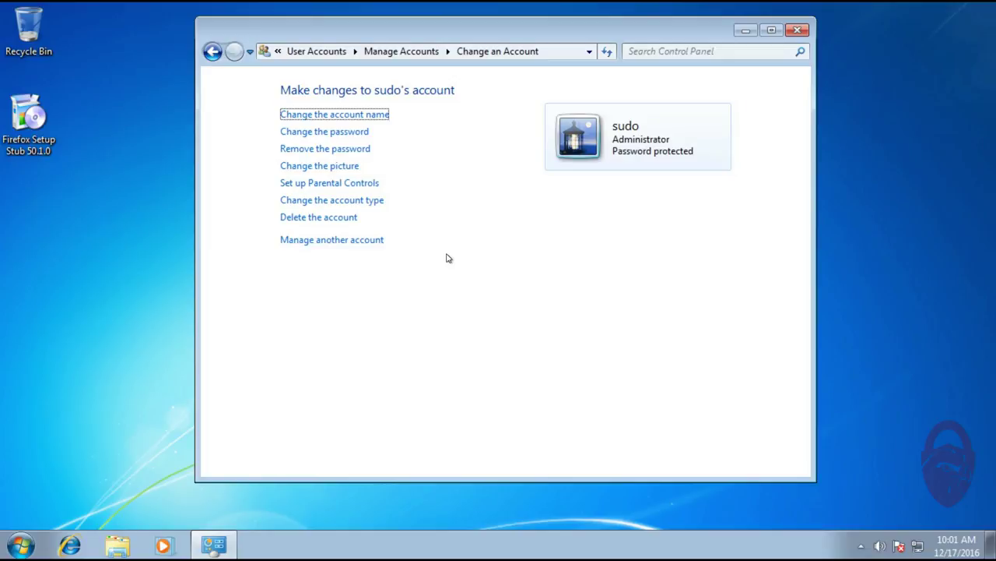
Step: Change the RedFalcon account's type to Standard user, return to the account list, and close Control Panel
left_click(308, 244)
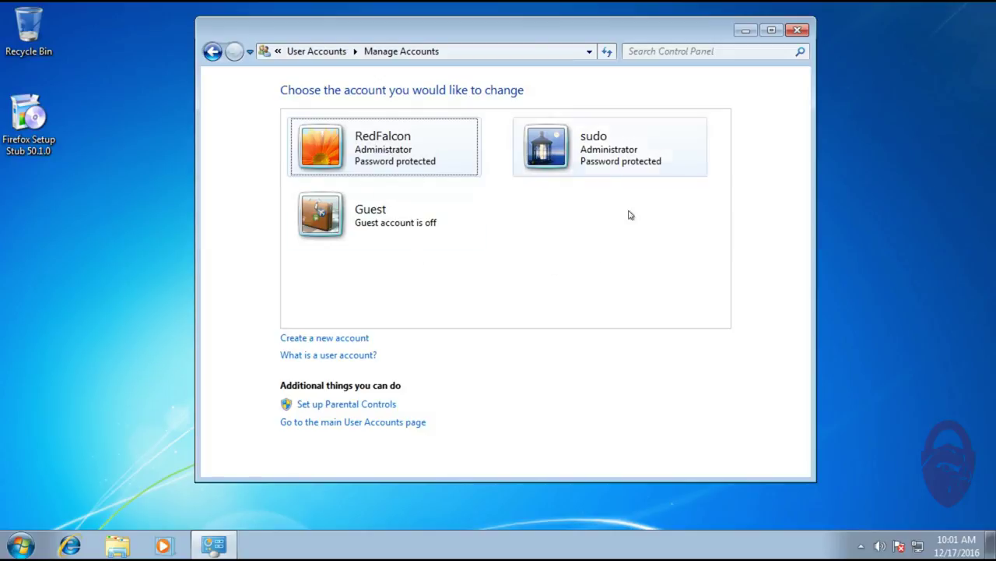
left_click(354, 156)
left_click(320, 147)
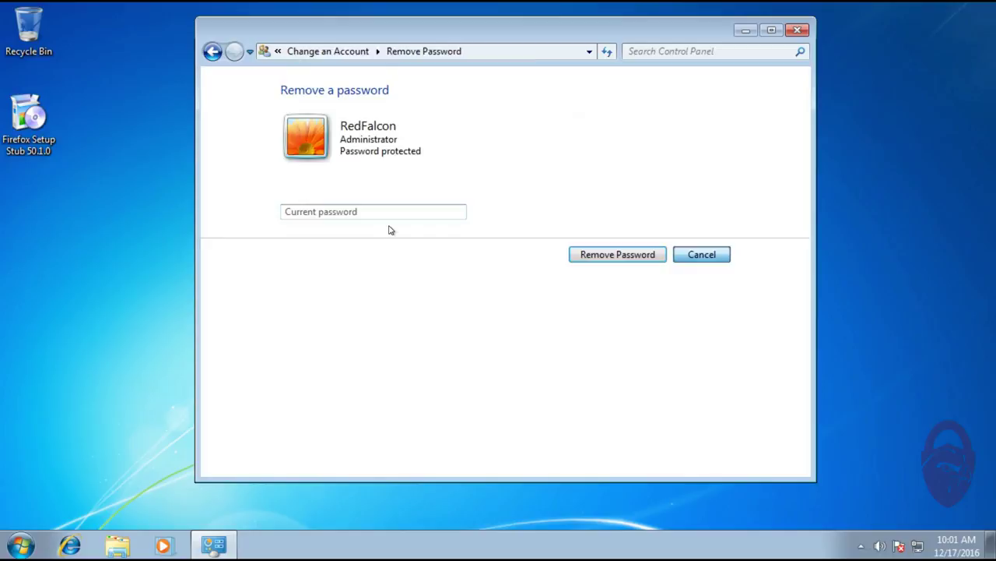
key("alt+Left")
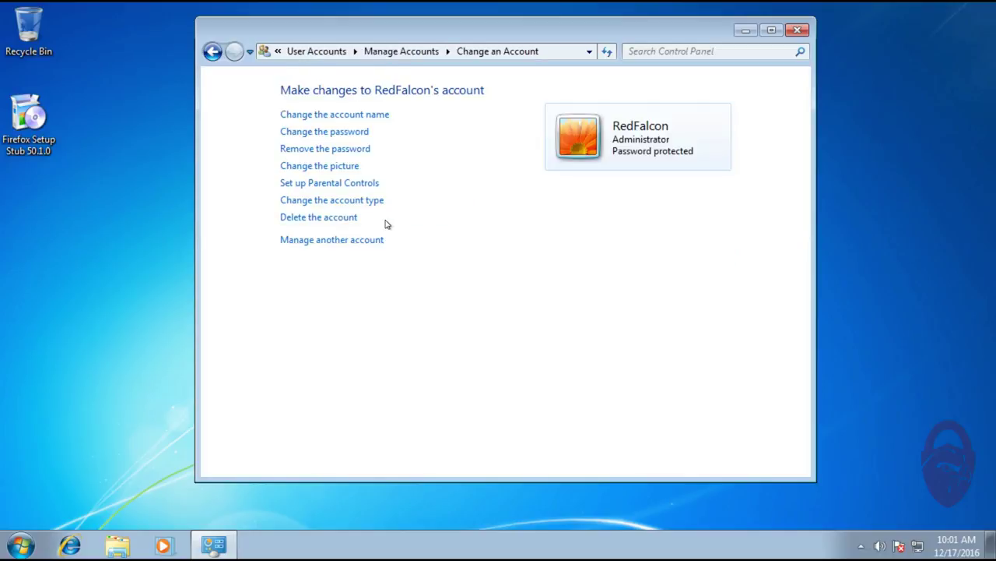
left_click(315, 201)
left_click(292, 194)
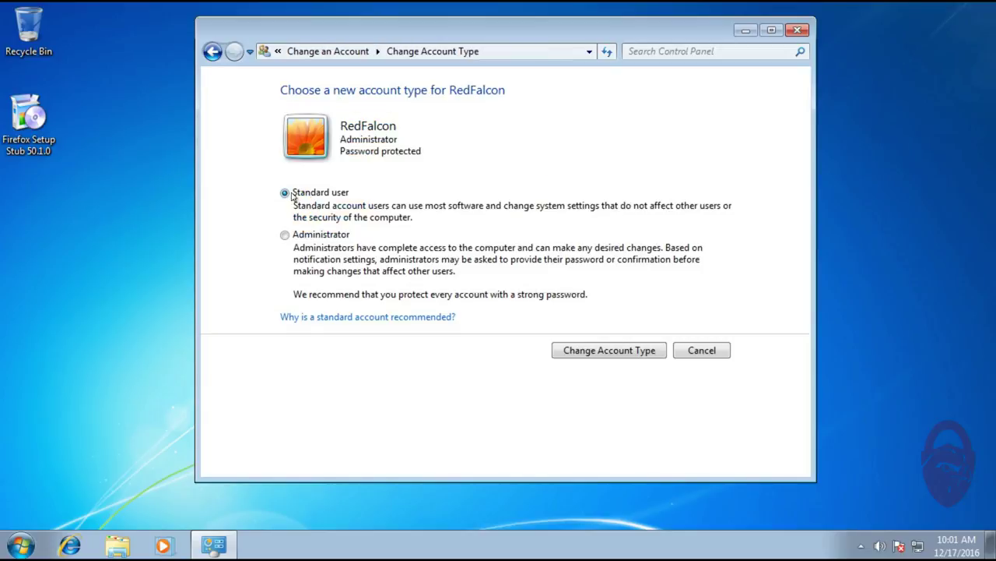
left_click(285, 235)
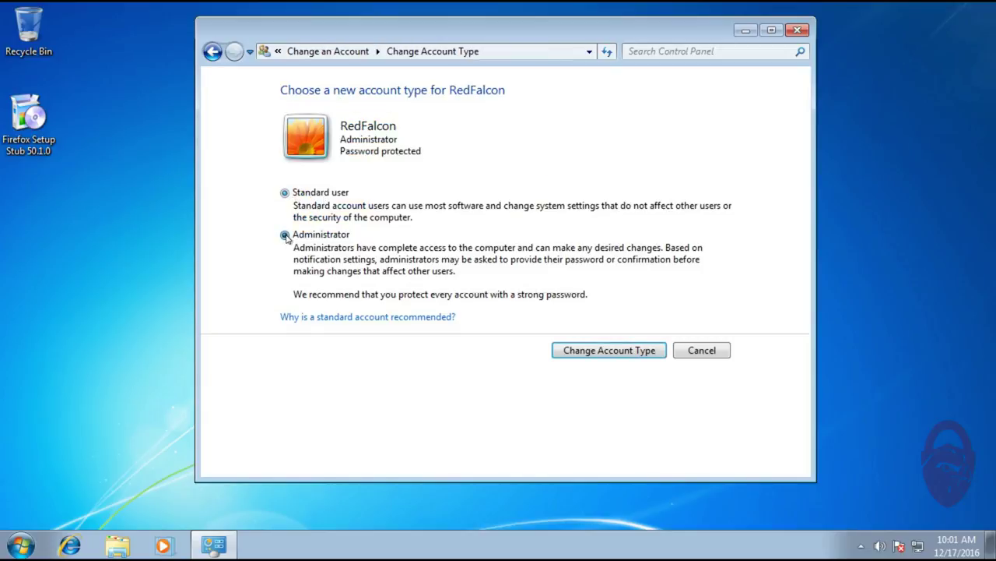
left_click(285, 193)
left_click(612, 349)
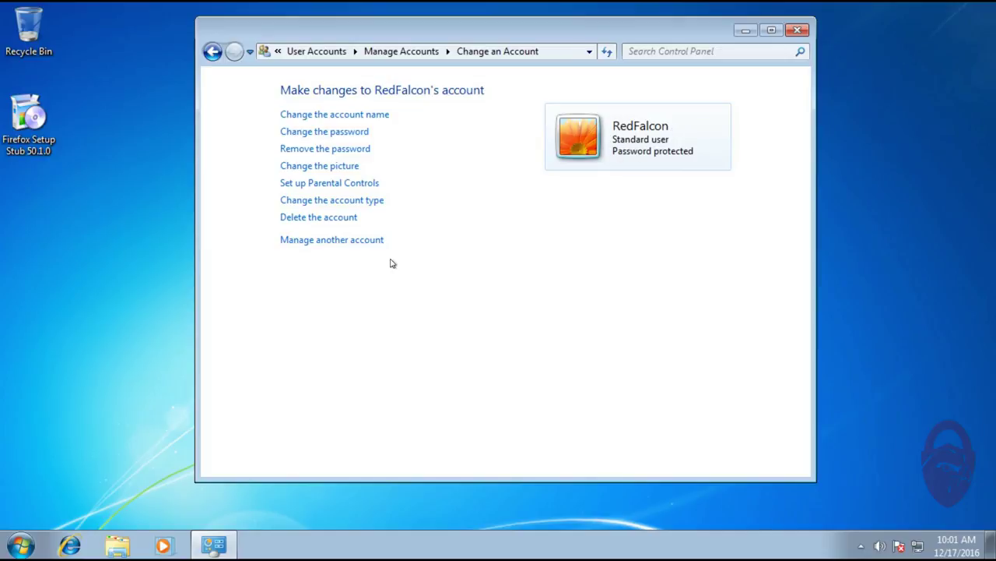
left_click(354, 240)
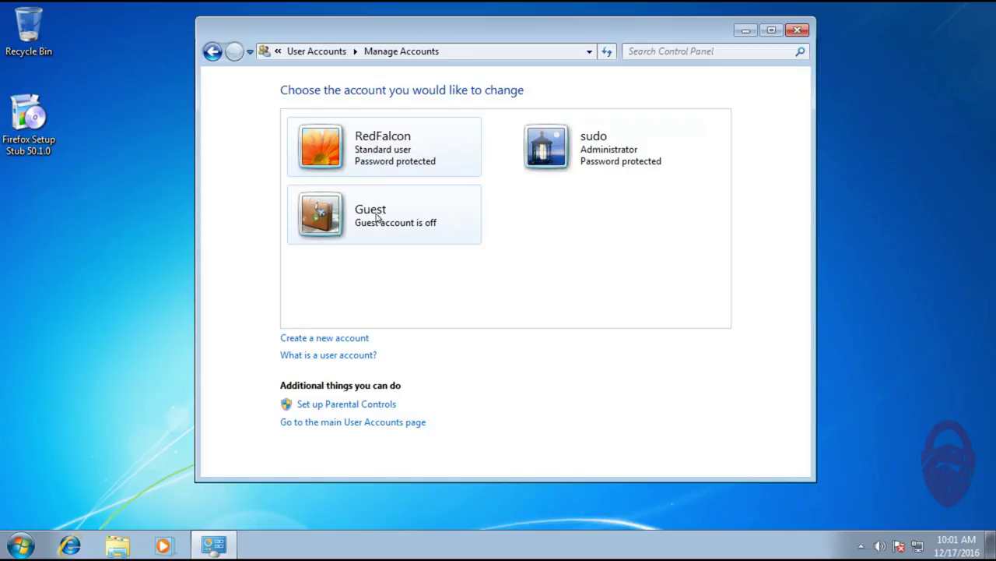
left_click(795, 31)
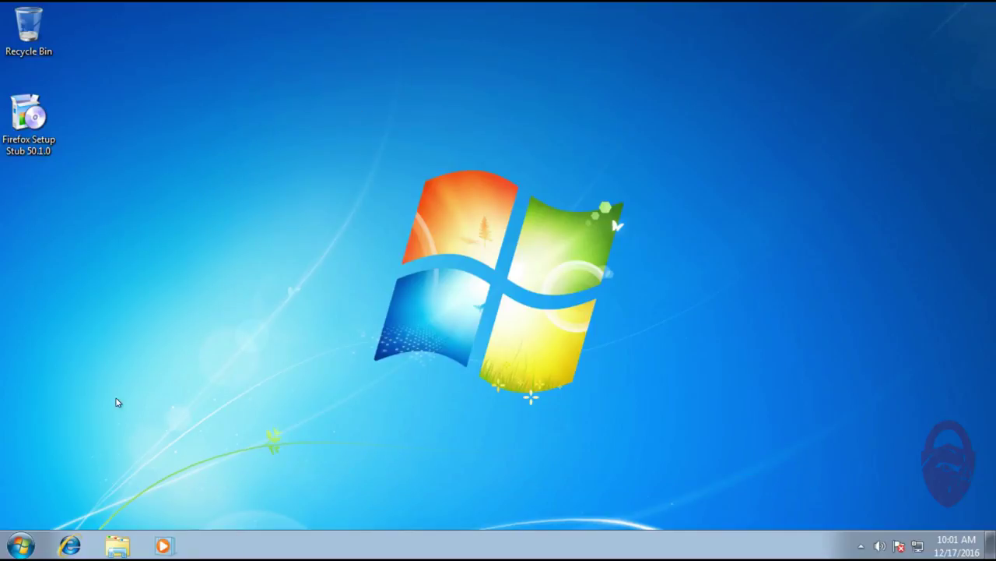
Step: Log off Windows and log back on as RedFalcon with the account password
left_click(23, 546)
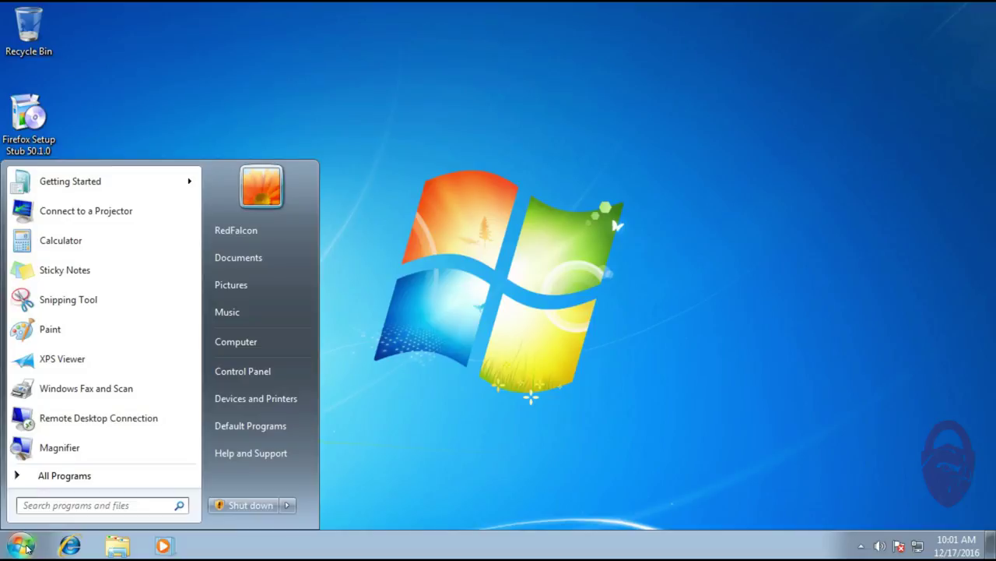
left_click(288, 508)
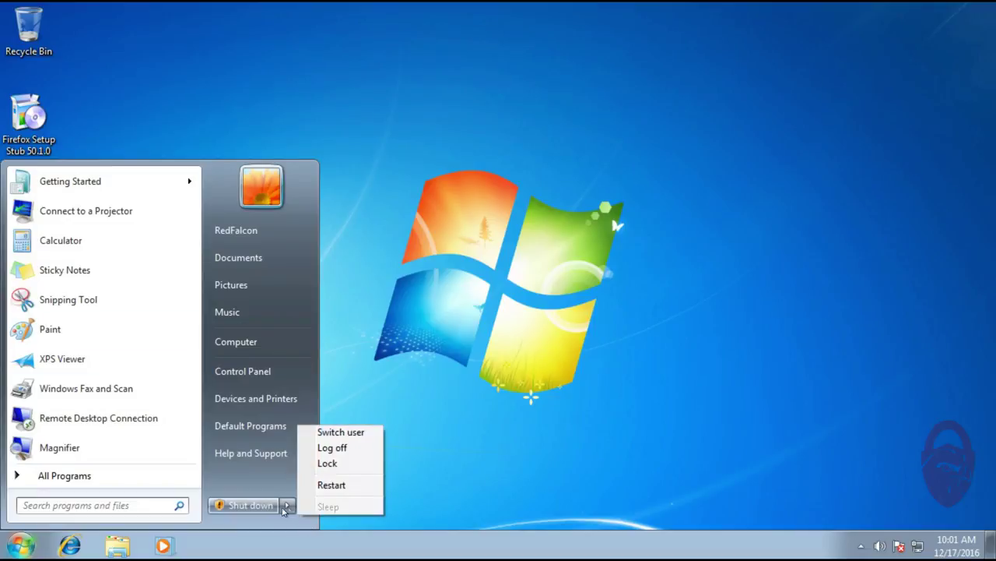
left_click(342, 445)
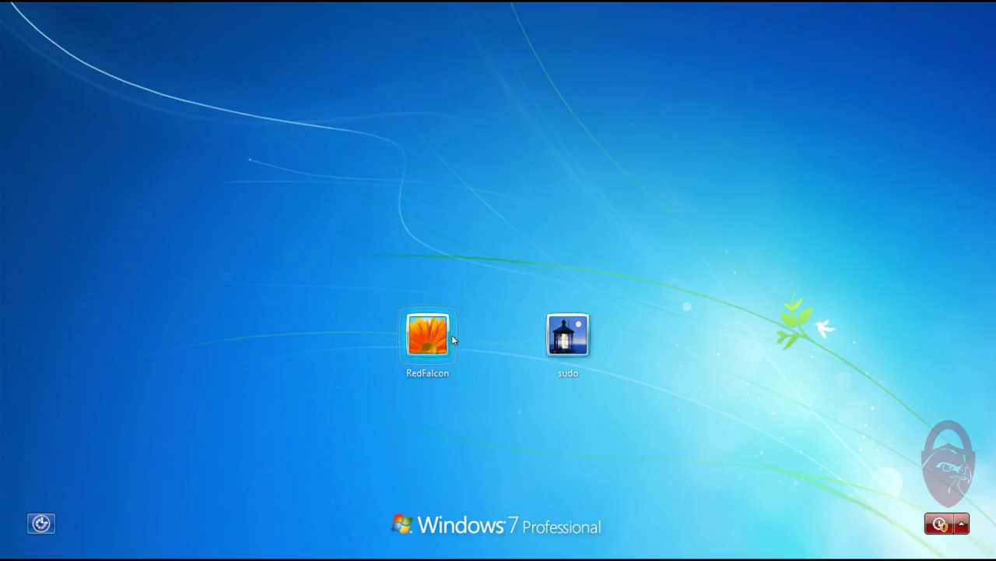
left_click(422, 347)
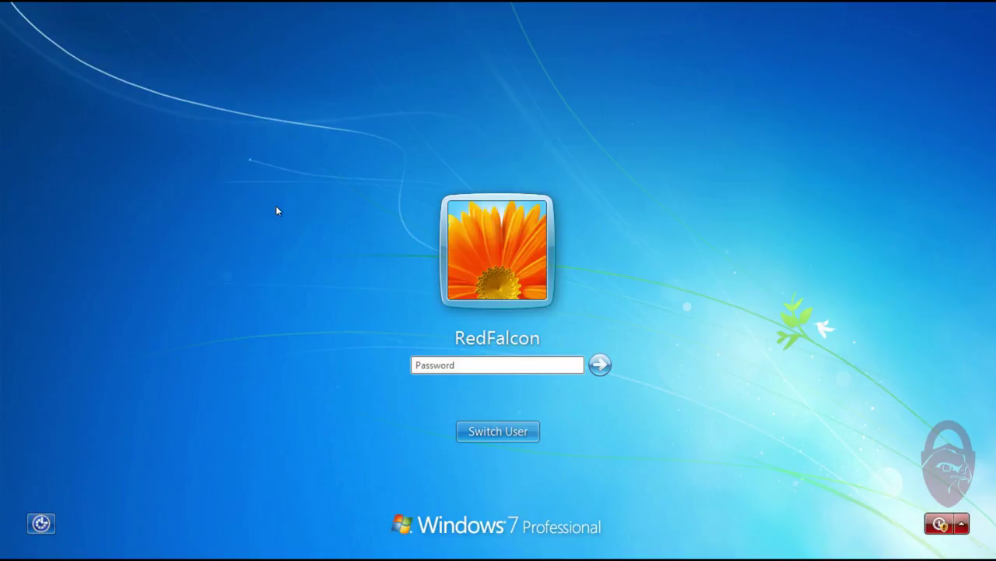
type("***********")
key("Return")
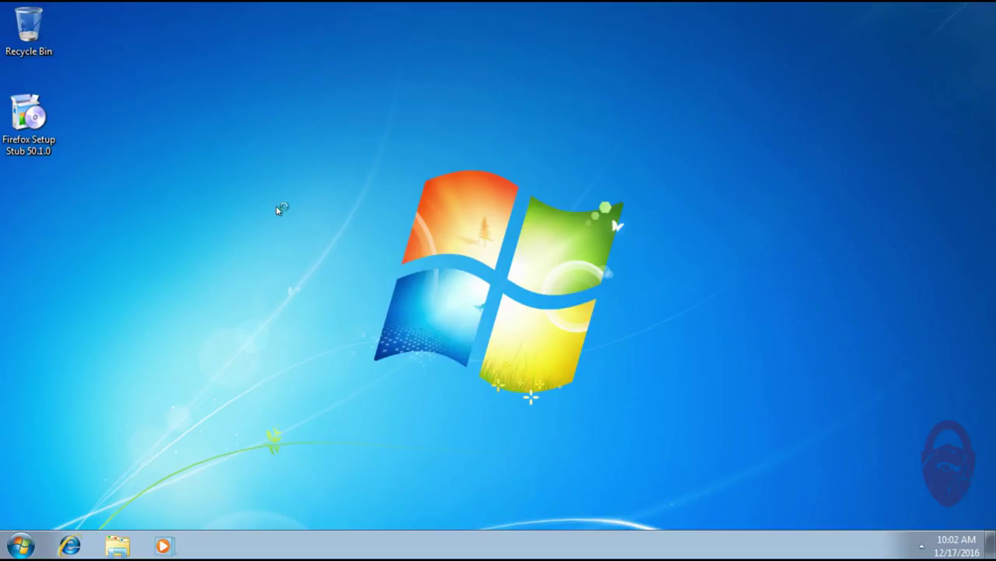
Step: Run Firefox Setup Stub 50.1.0 and approve the User Account Control prompt with the sudo account's administrator password
double_click(26, 119)
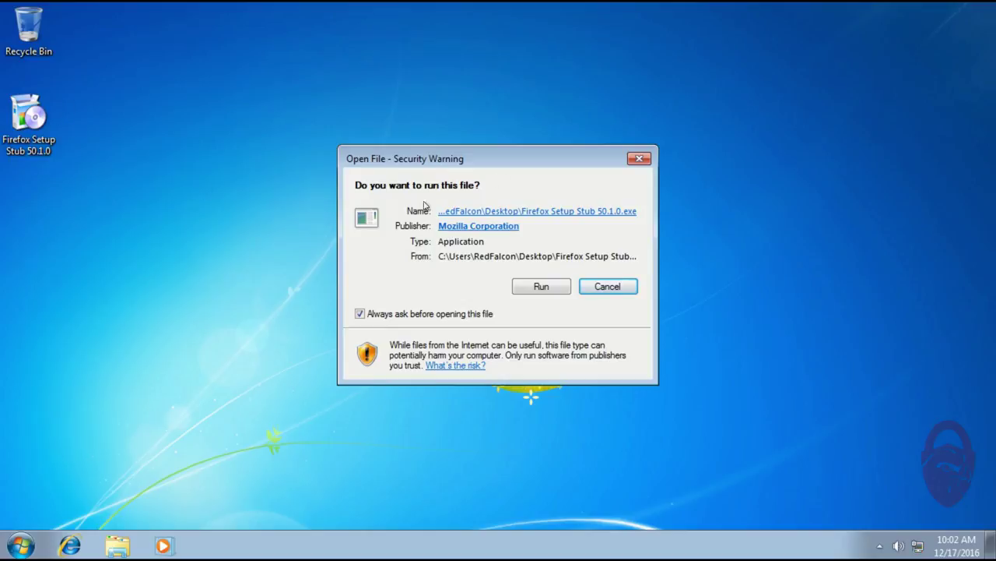
left_click(542, 287)
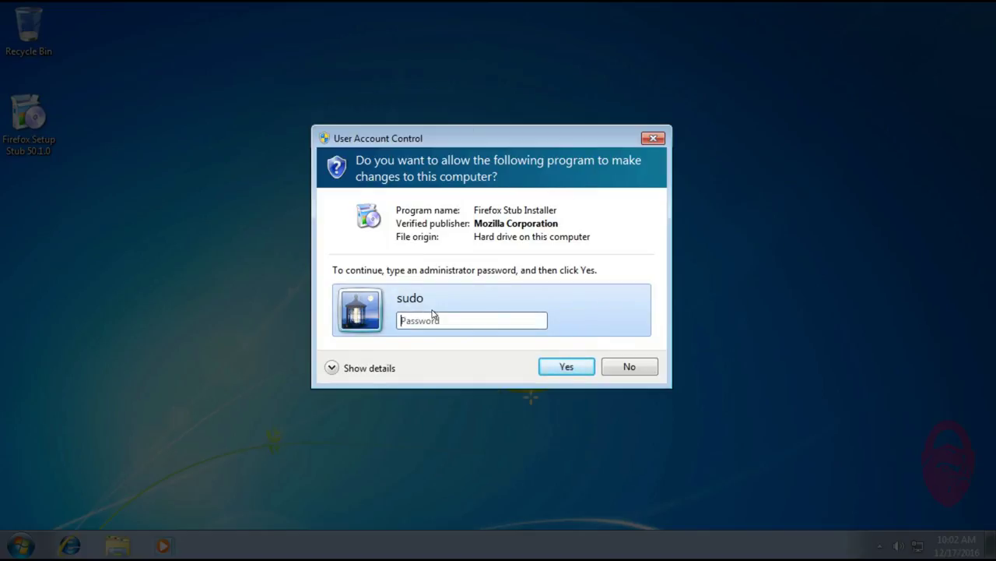
type("***********")
left_click(568, 367)
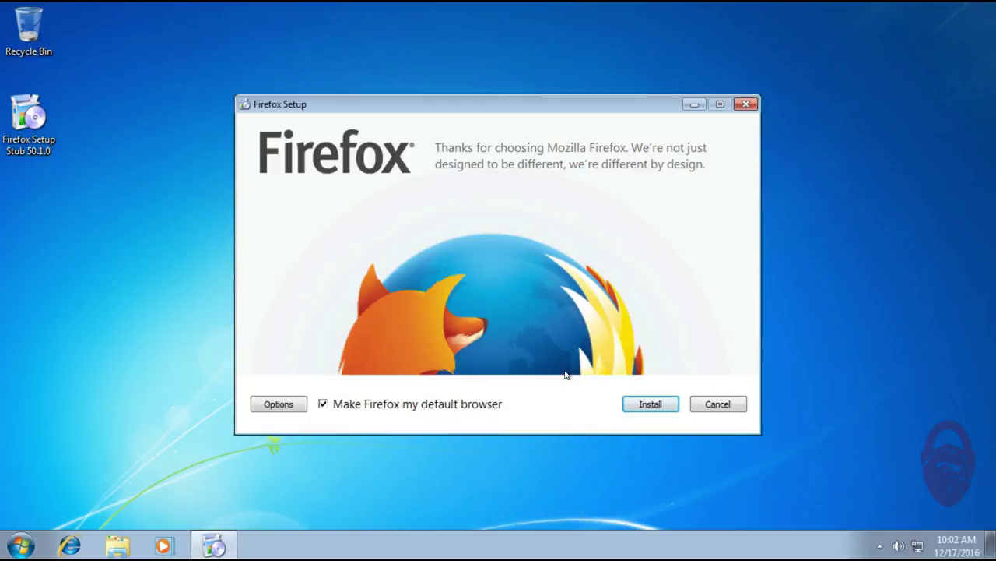
Step: Shift the Firefox Setup window slightly upward, cancel the setup, and deselect the installer on the desktop
left_click_drag(409, 104, 407, 97)
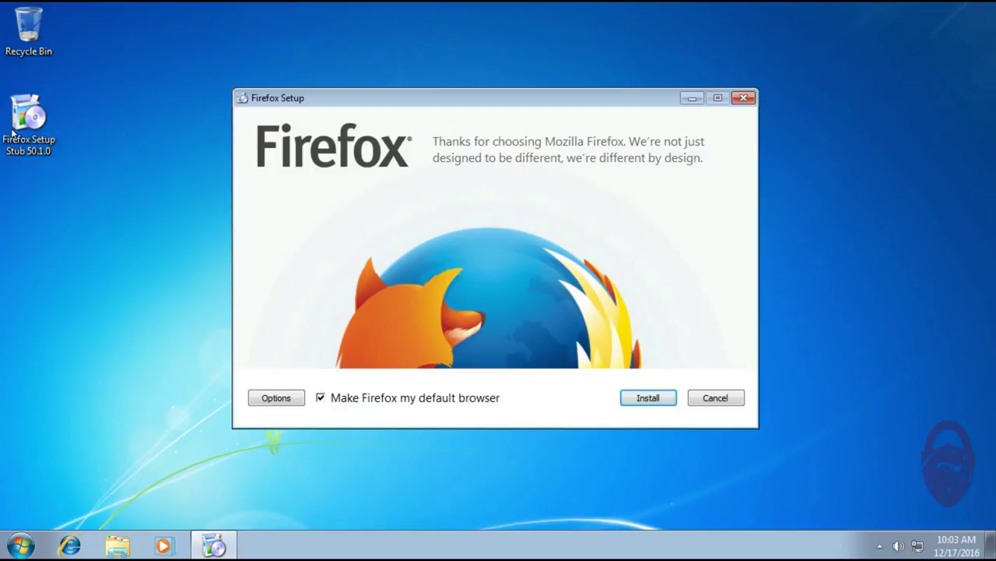
left_click(35, 131)
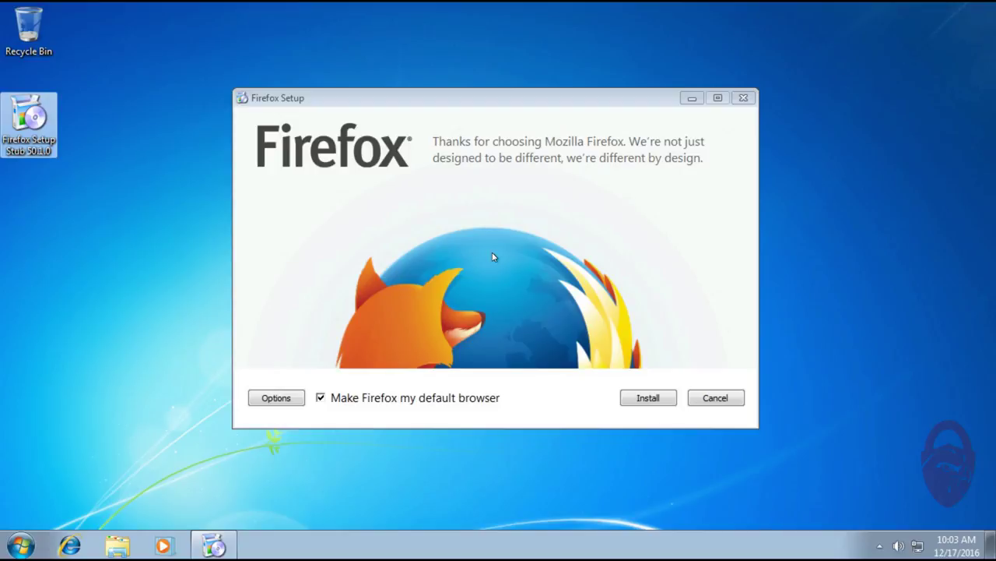
left_click(716, 397)
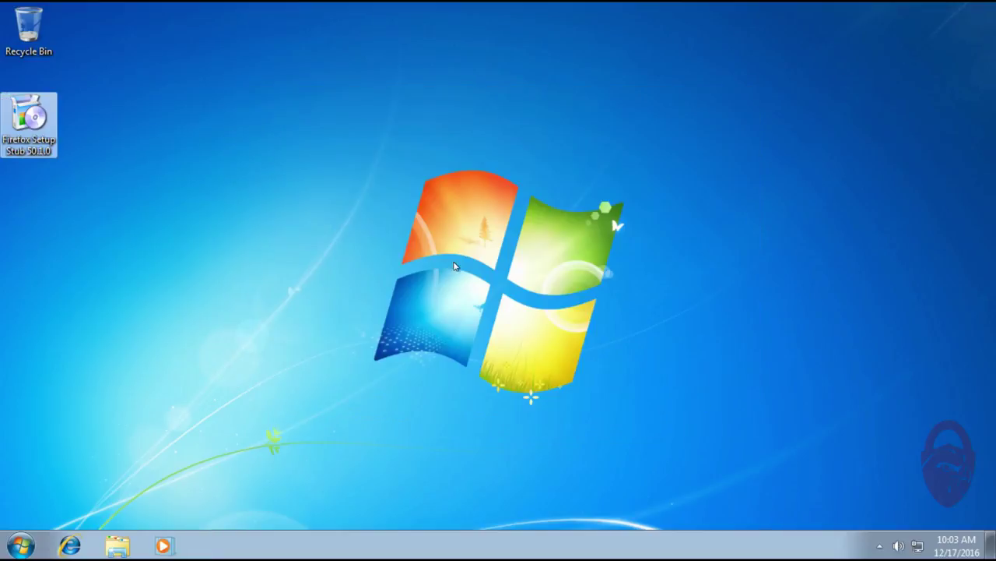
left_click(441, 230)
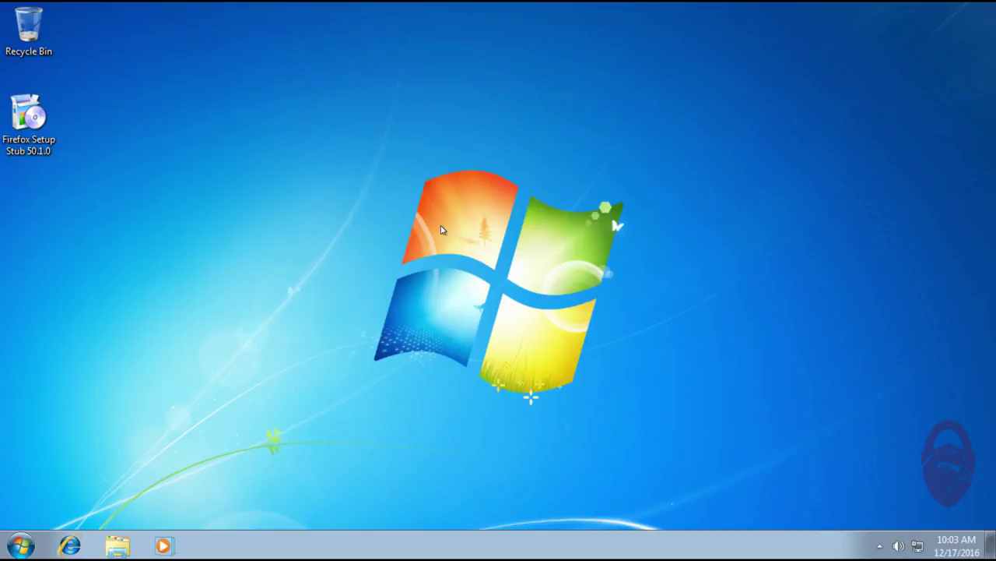